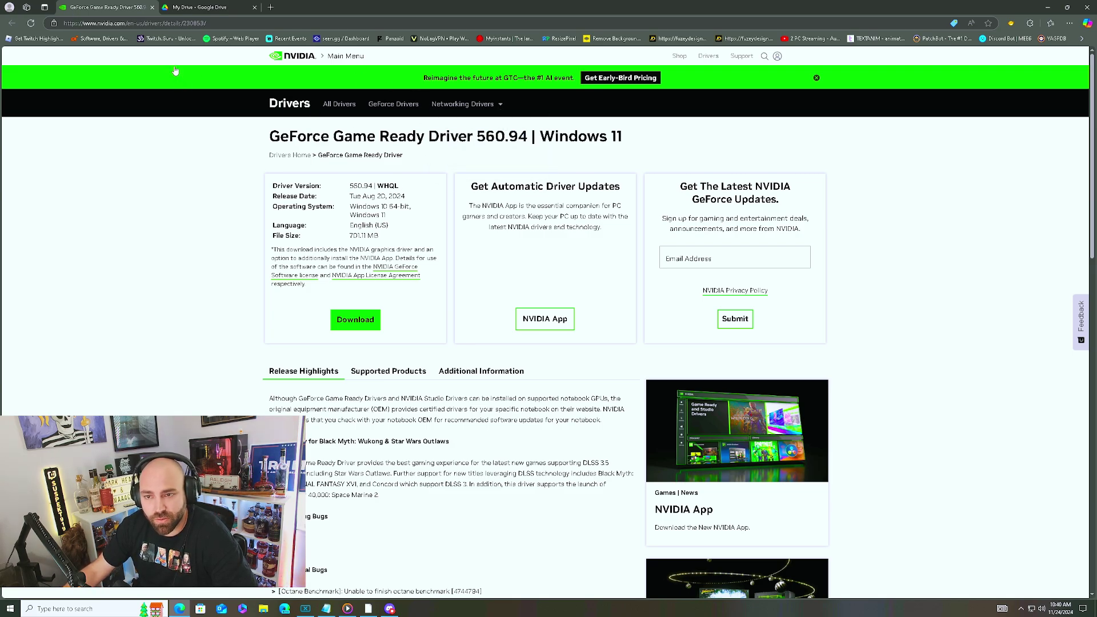
Step: Minimize the browser, view the files in the players folder under Documents > Call of Duty, and close File Explorer
{"action": "left_click", "coordinate": [1046, 7]}
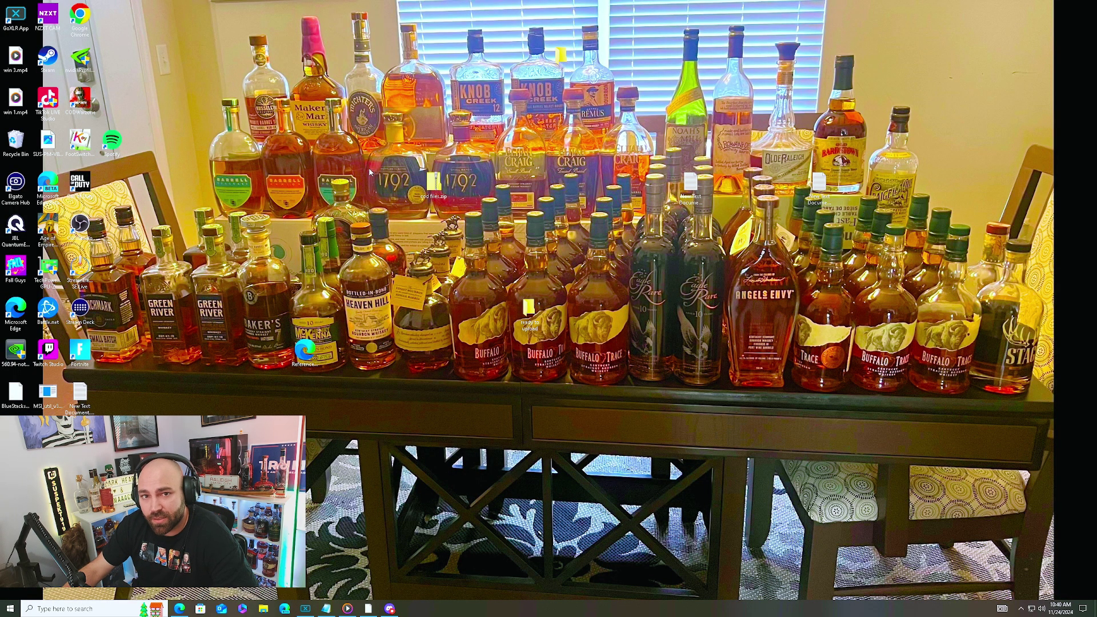
{"action": "left_click", "coordinate": [264, 610]}
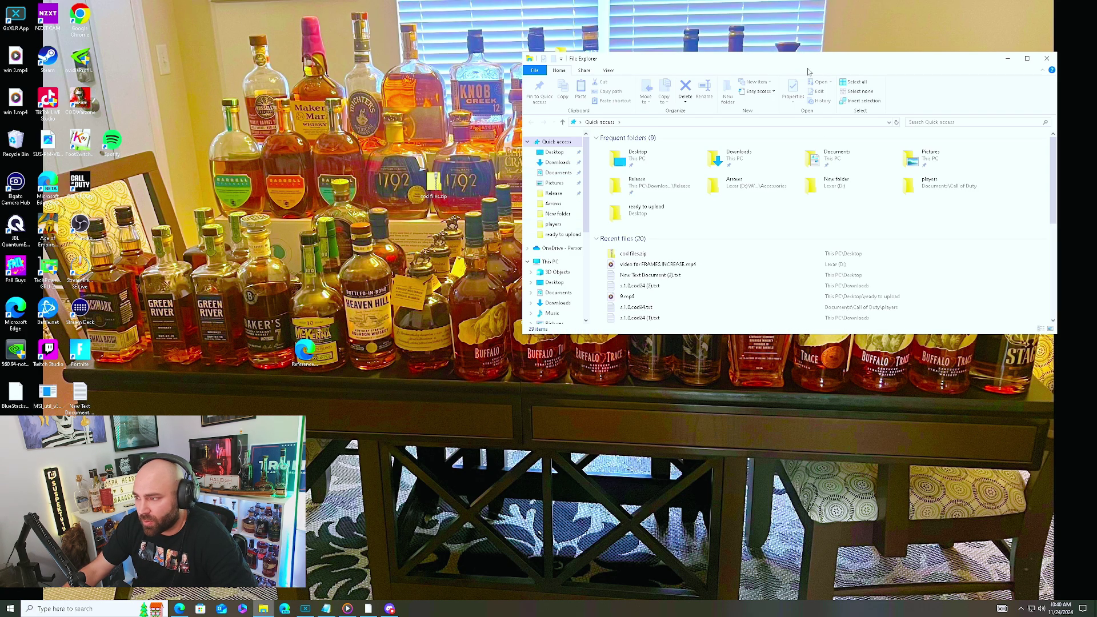
{"action": "left_click", "coordinate": [1027, 59]}
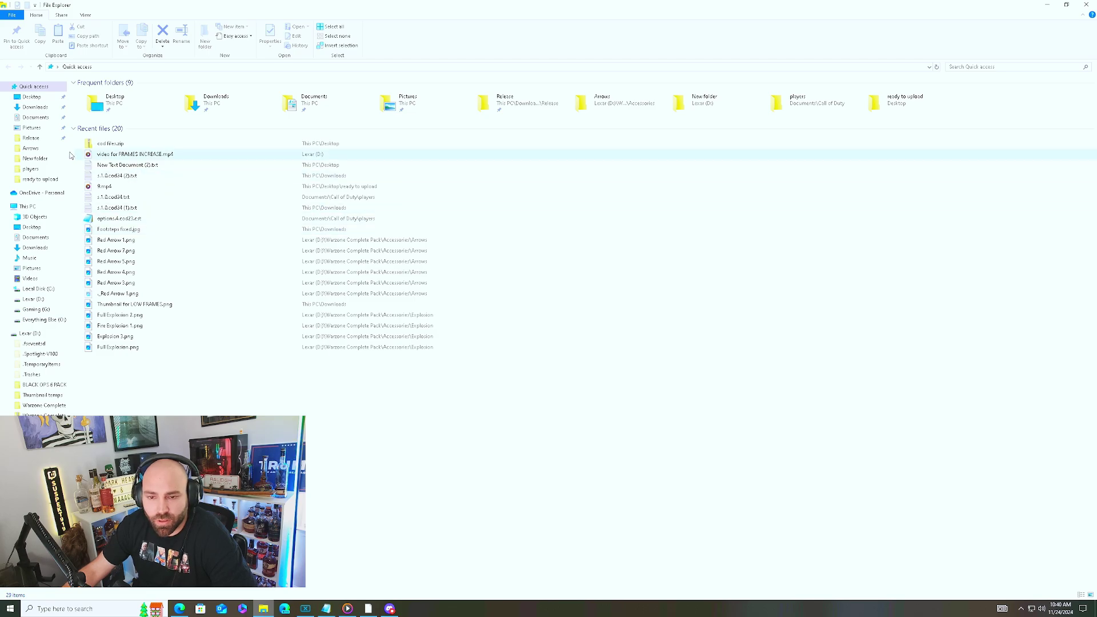
{"action": "left_click", "coordinate": [39, 118]}
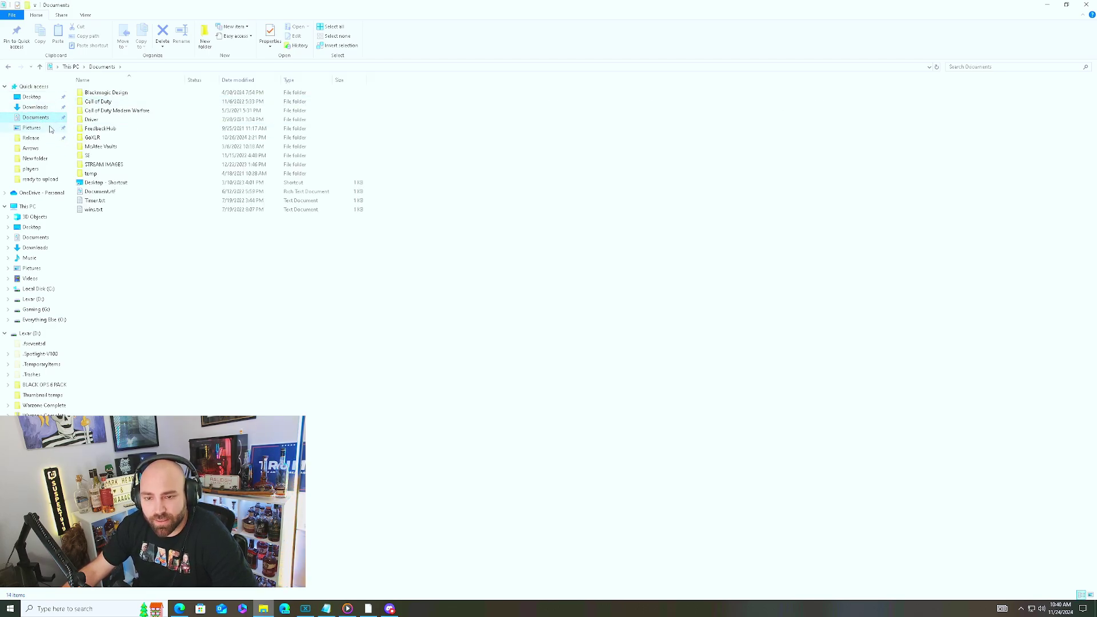
{"action": "double_click", "coordinate": [108, 102]}
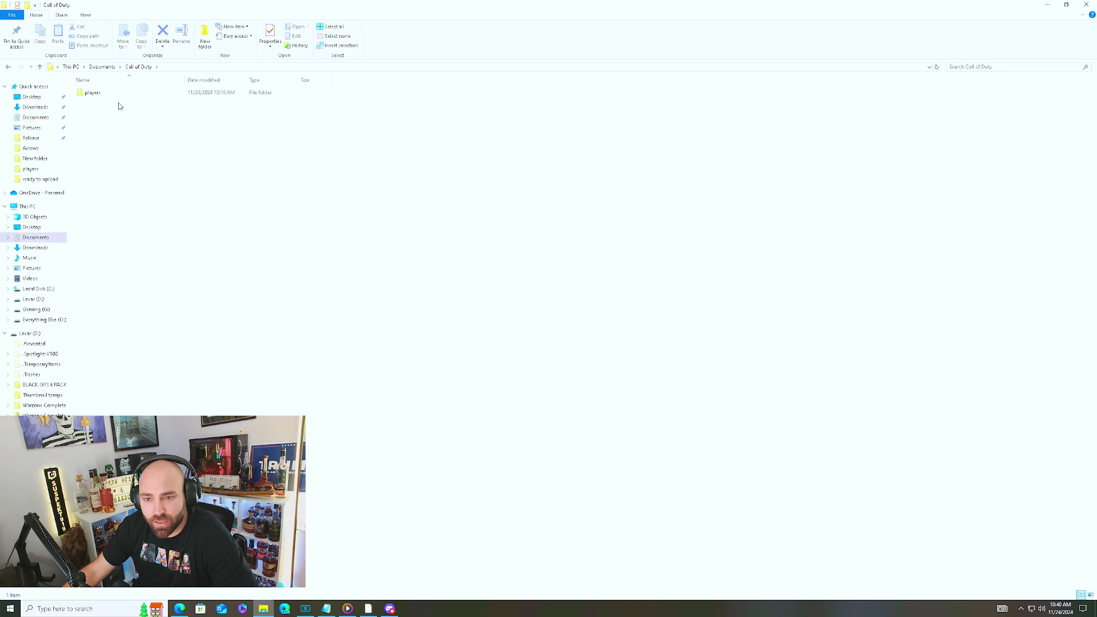
{"action": "double_click", "coordinate": [100, 95]}
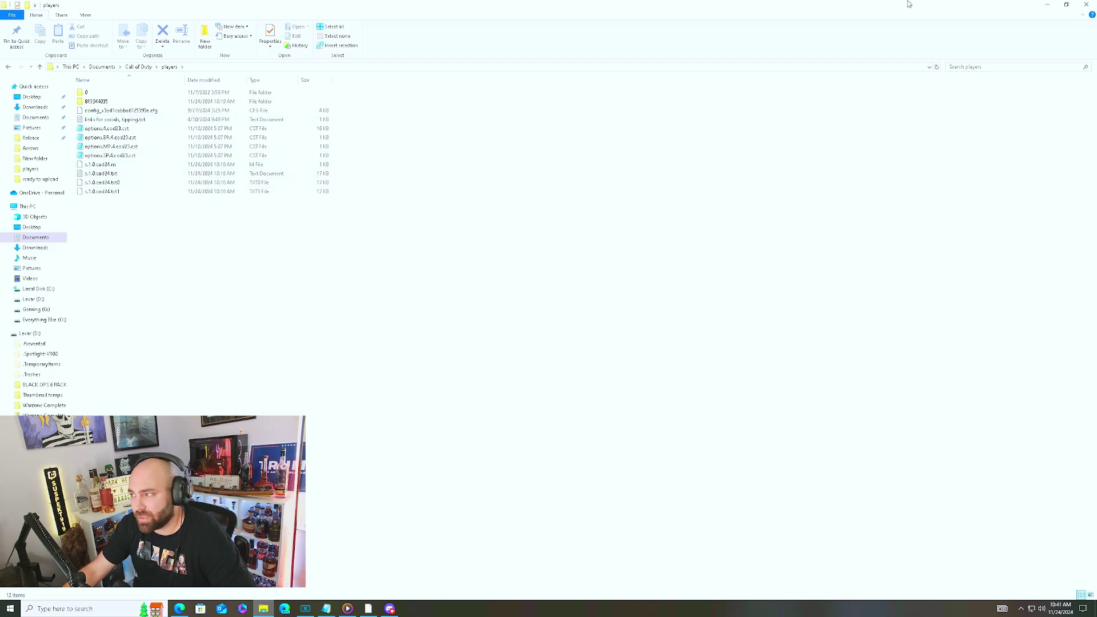
{"action": "left_click", "coordinate": [1092, 4]}
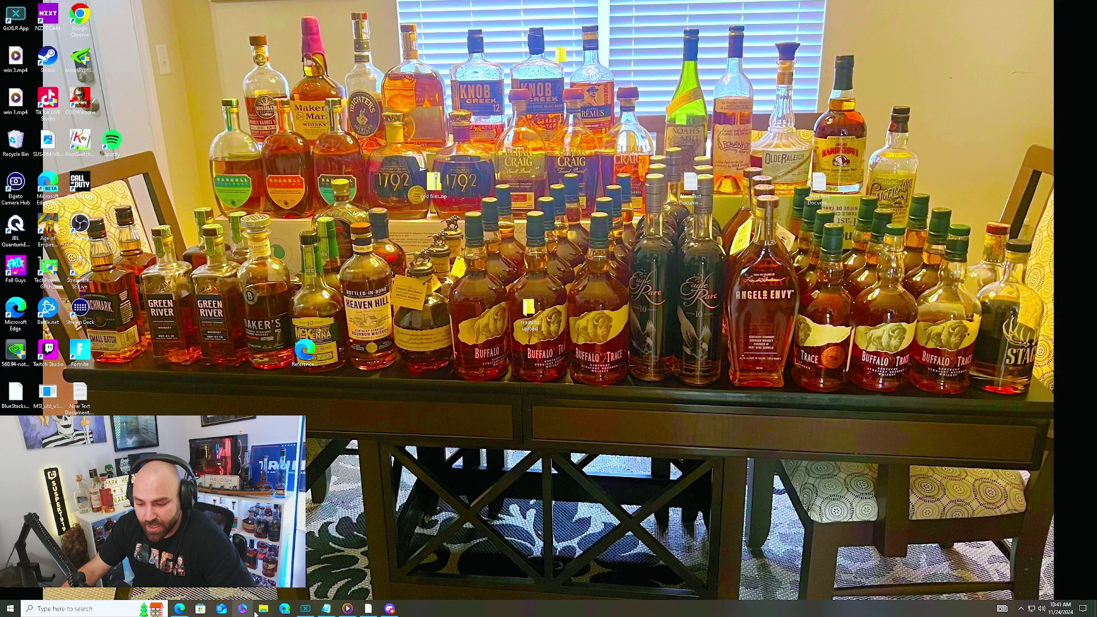
Step: Play the gameplay clip full screen in Media Player, skip ahead in it, and close the player
{"action": "left_click", "coordinate": [347, 609]}
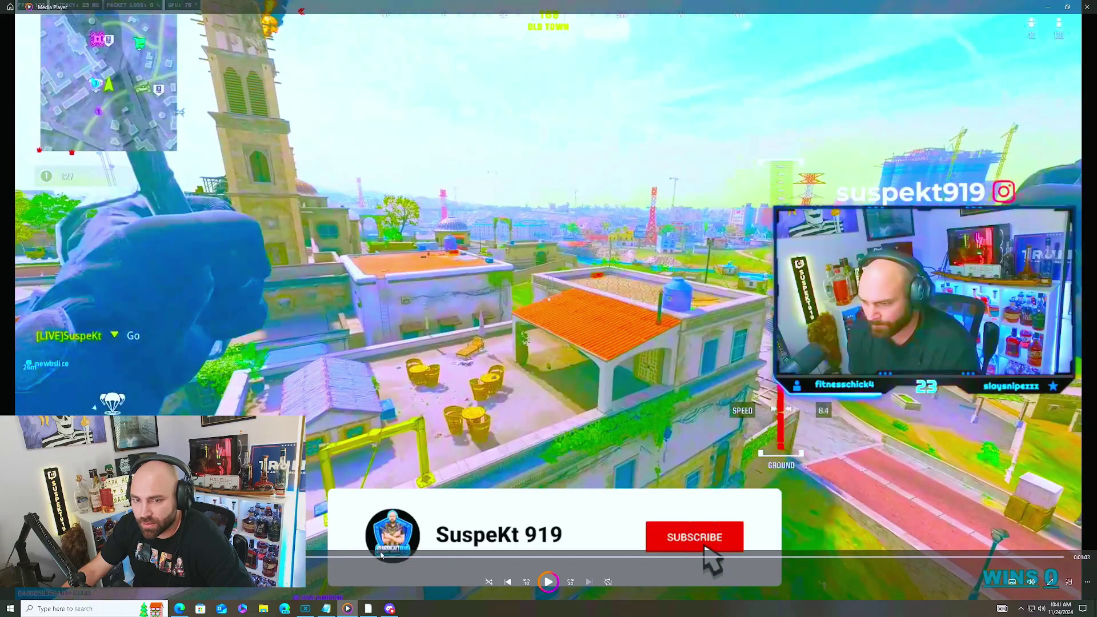
{"action": "left_click", "coordinate": [548, 581]}
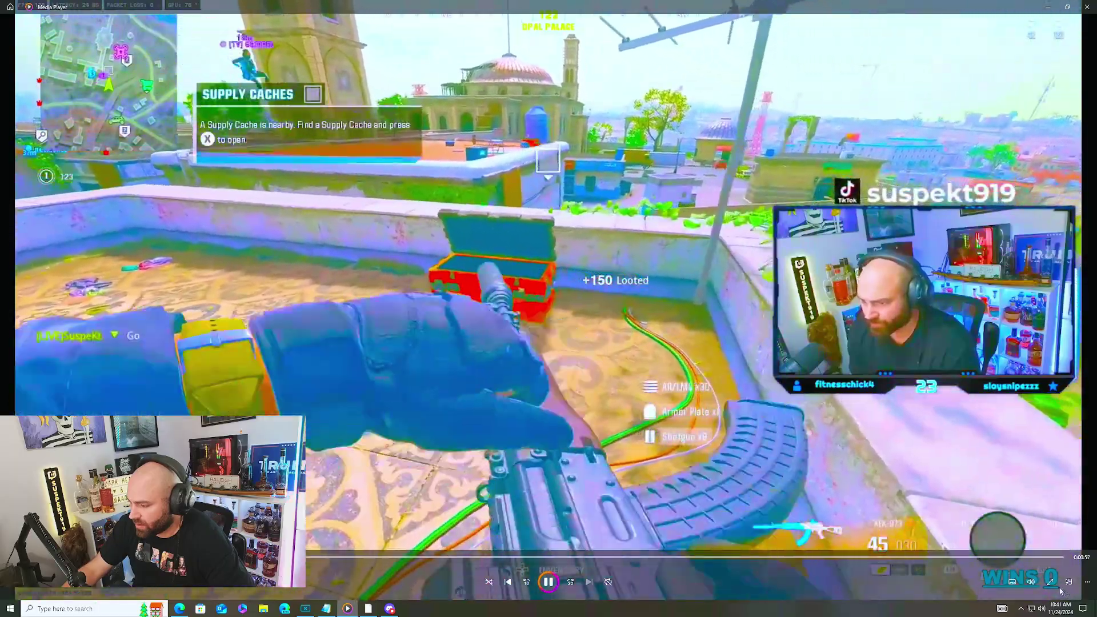
{"action": "left_click", "coordinate": [1051, 582]}
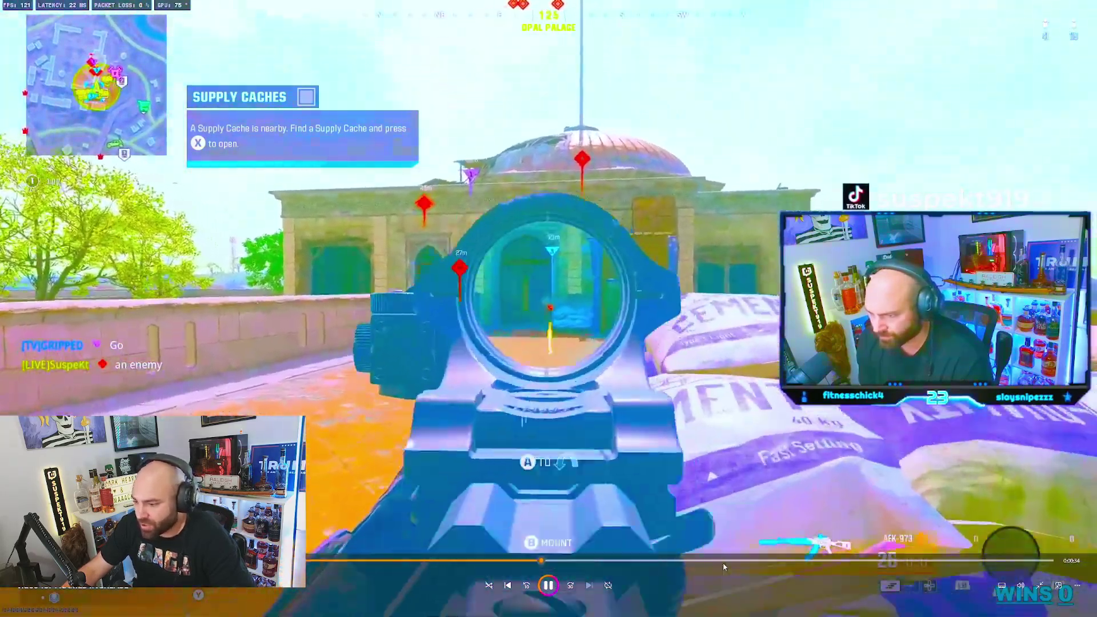
{"action": "left_click", "coordinate": [726, 562]}
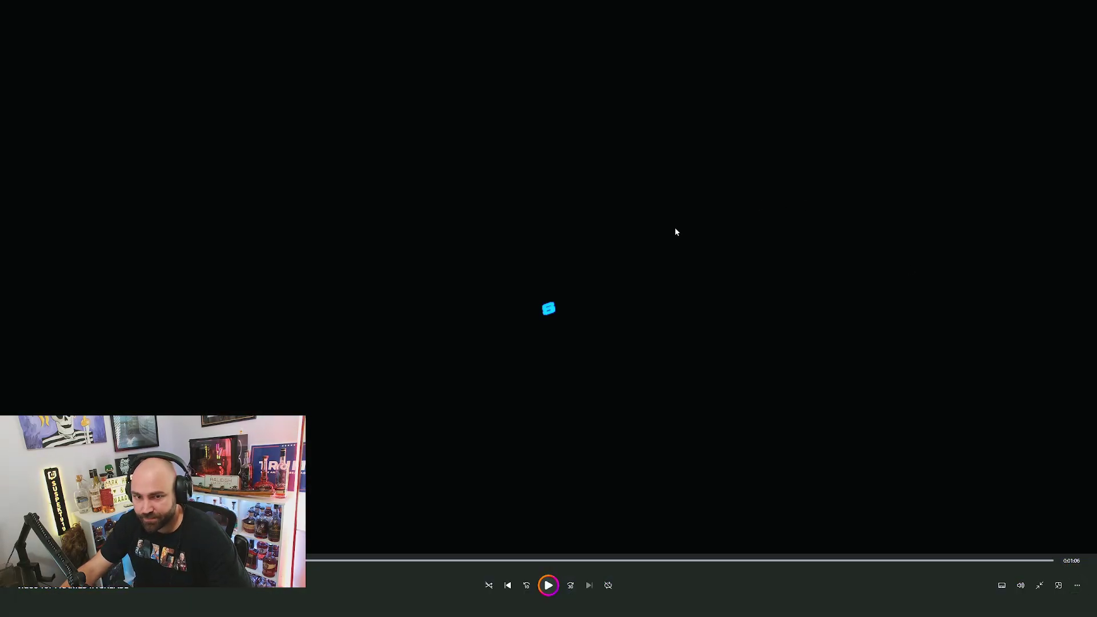
{"action": "key", "text": "Escape"}
{"action": "left_click", "coordinate": [1087, 7]}
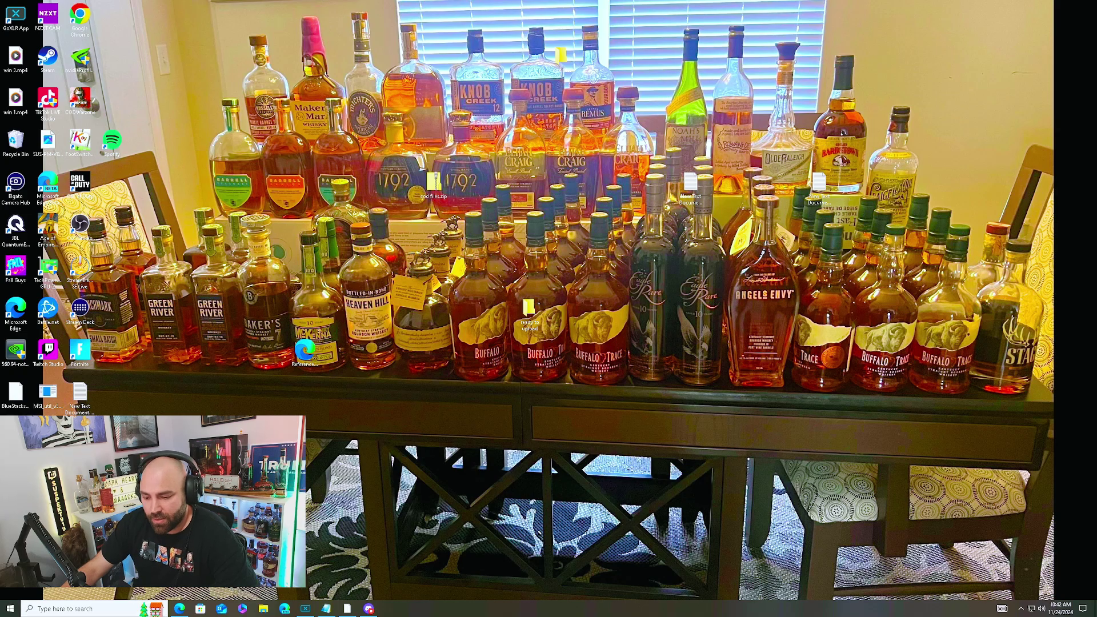
{"action": "left_click", "coordinate": [90, 609]}
{"action": "type", "text": "ge"}
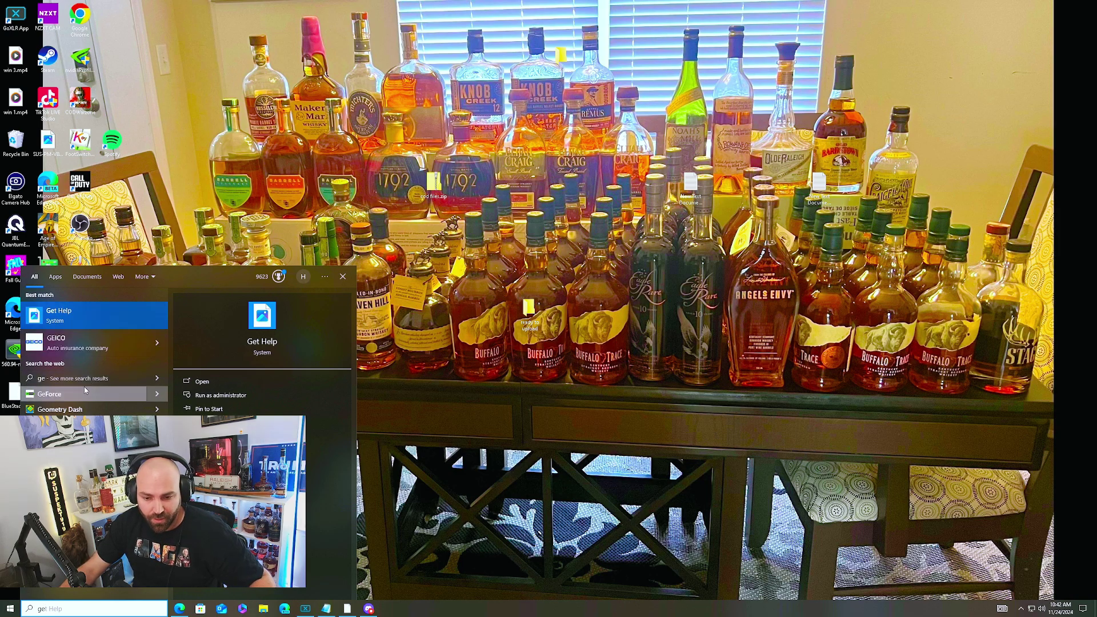
{"action": "left_click", "coordinate": [86, 393]}
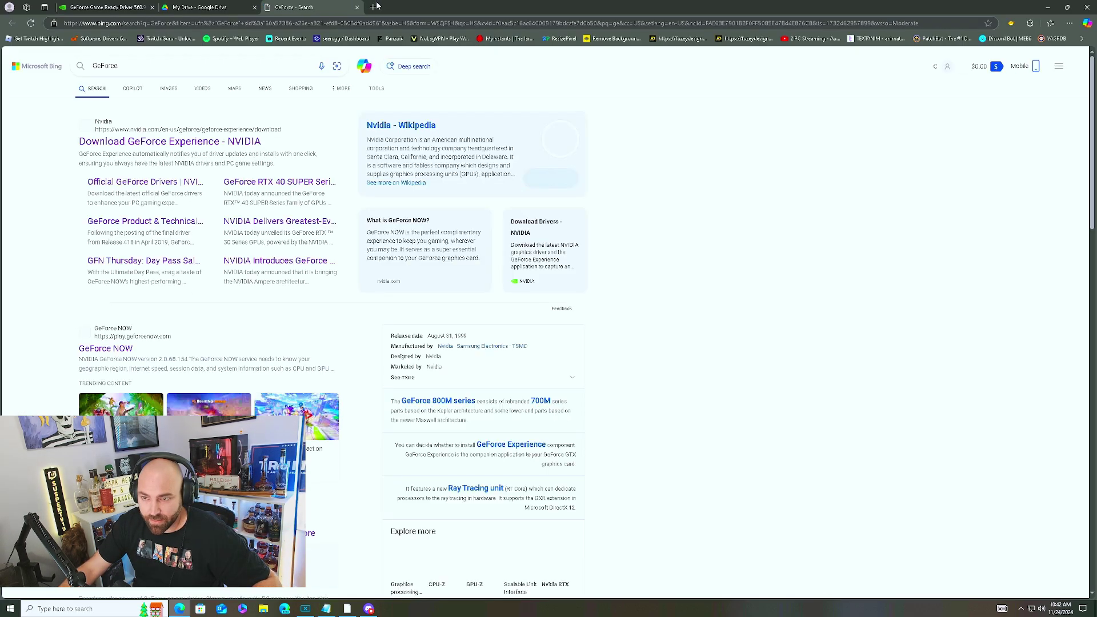
{"action": "key", "text": "ctrl+w"}
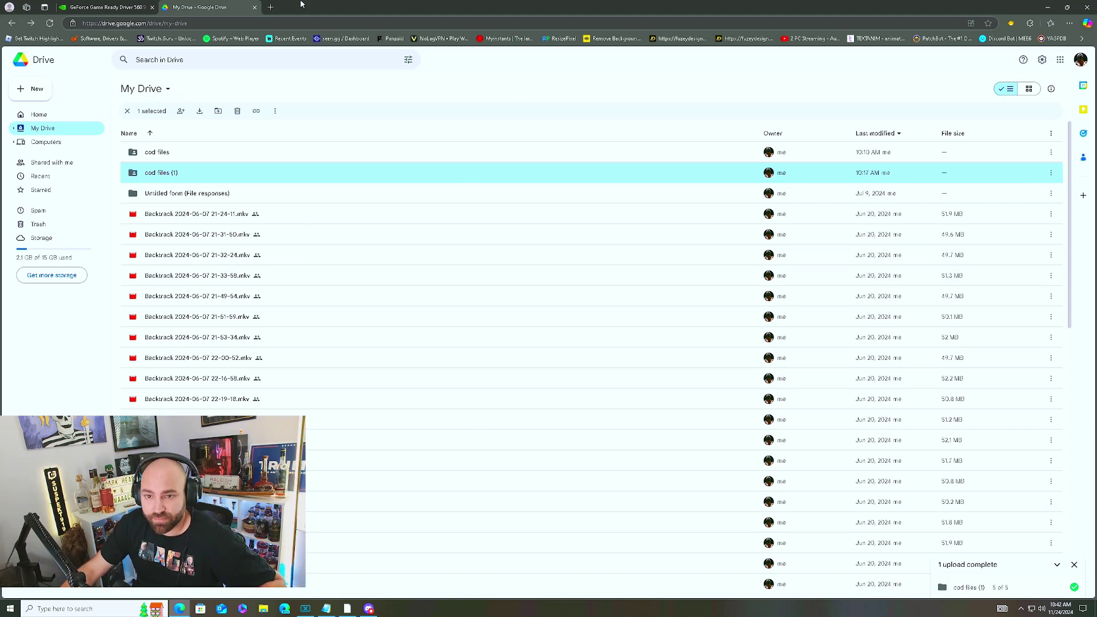
{"action": "key", "text": "super+d"}
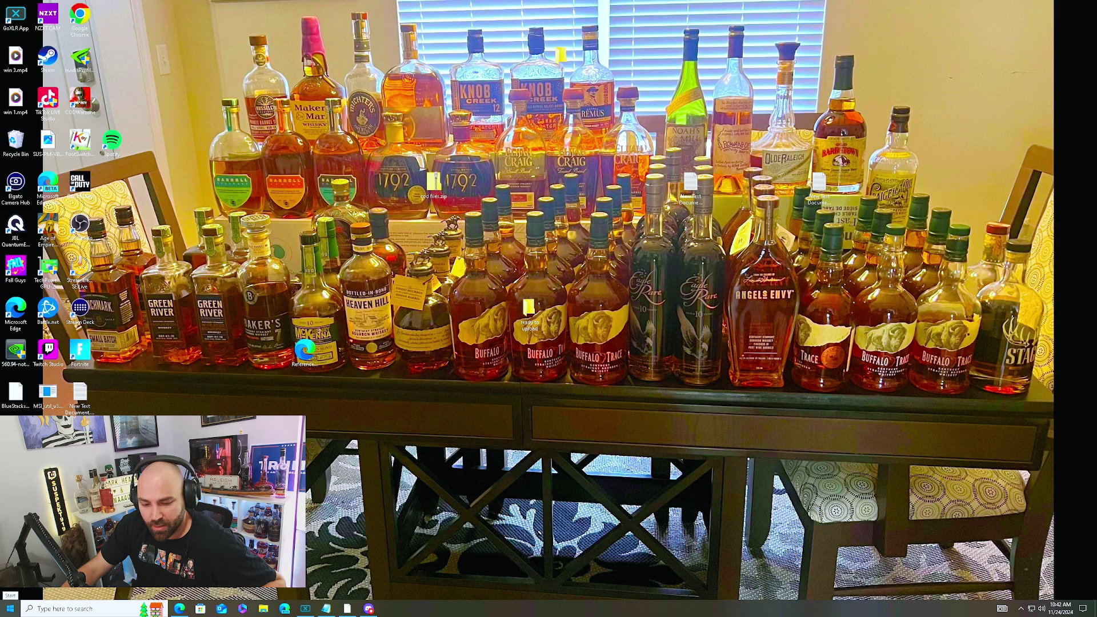
Step: Find Epic Games Launcher among the installed apps, check its uninstall option, and dismiss the list
{"action": "left_click", "coordinate": [10, 610]}
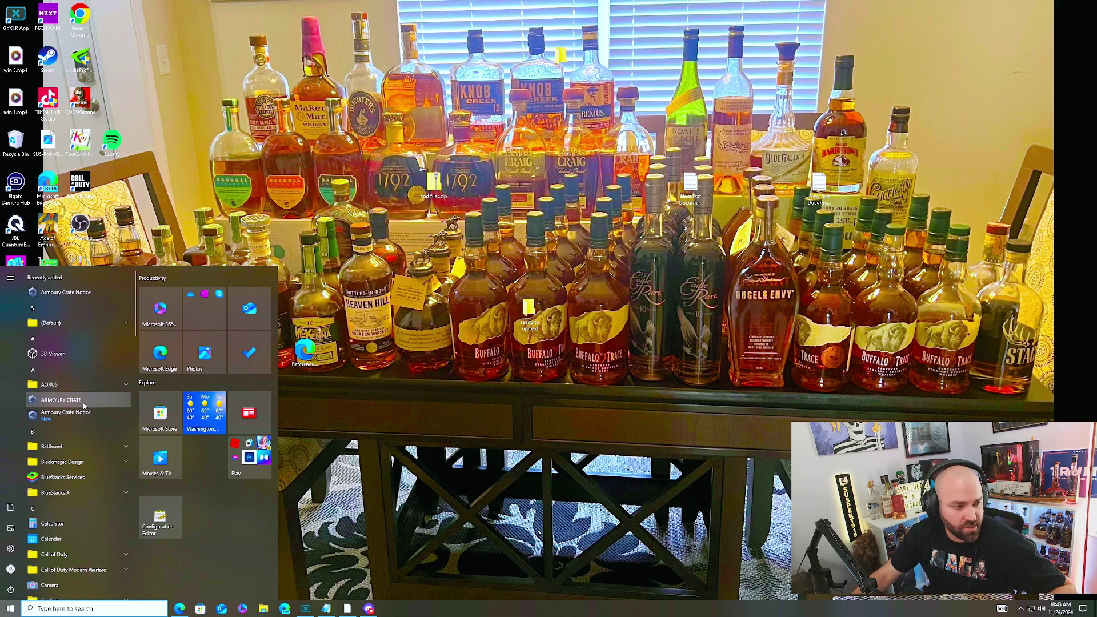
{"action": "scroll", "coordinate": [104, 565], "scroll_direction": "down", "scroll_amount": 1}
{"action": "scroll", "coordinate": [104, 565], "scroll_direction": "down", "scroll_amount": 4}
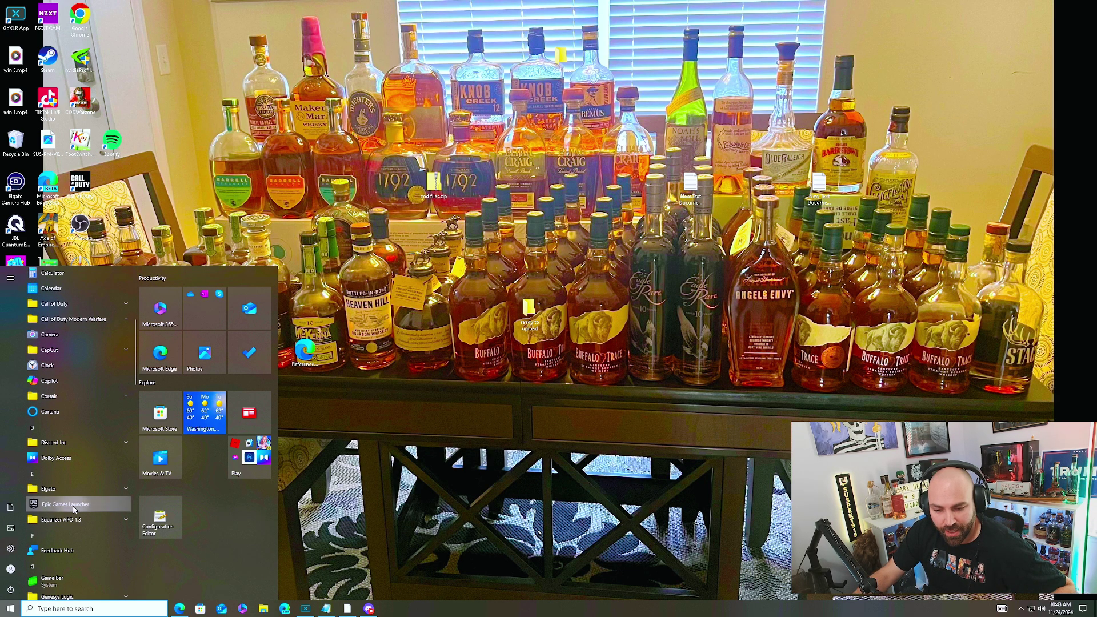
{"action": "right_click", "coordinate": [74, 509]}
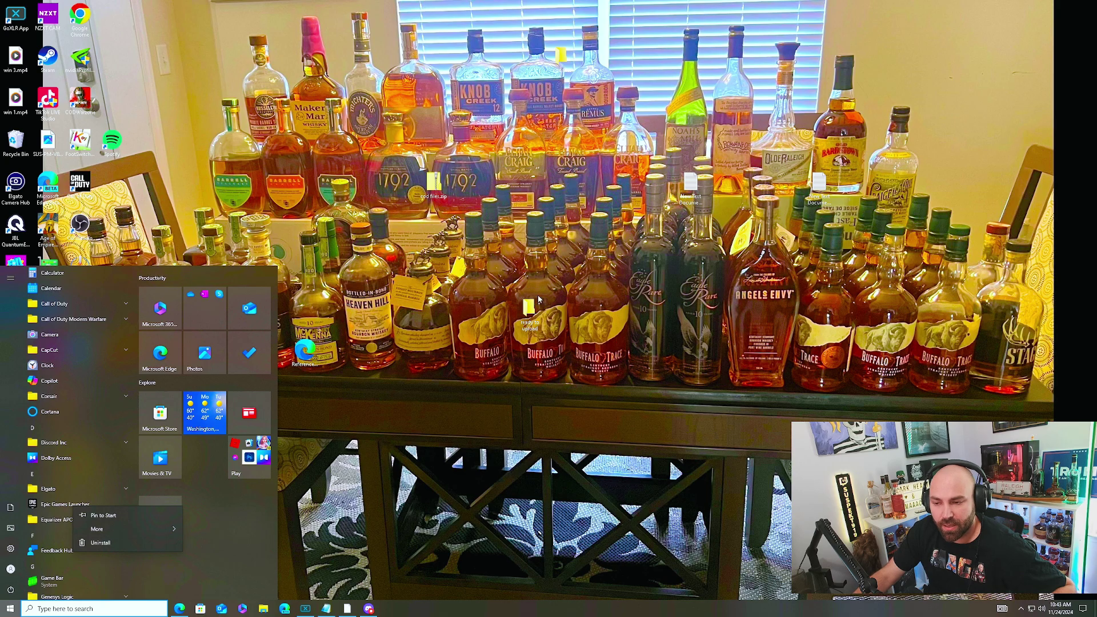
{"action": "key", "text": "Escape"}
{"action": "key", "text": "Escape"}
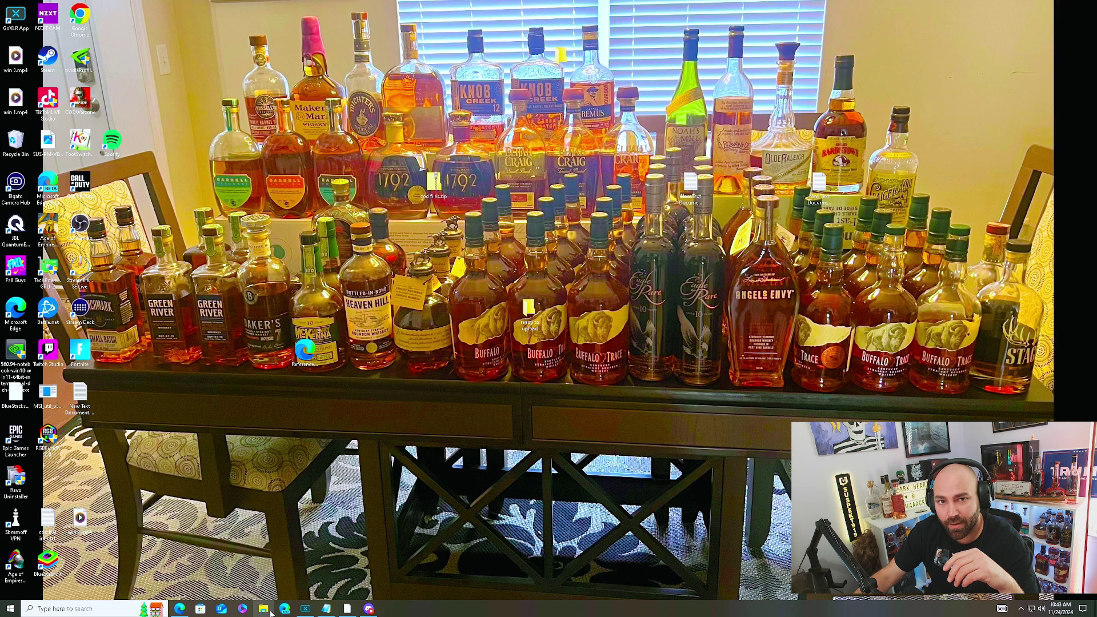
Step: Open NVIDIA Control Panel maximized on Manage 3D Settings and review the whole list of global settings
{"action": "right_click", "coordinate": [198, 348]}
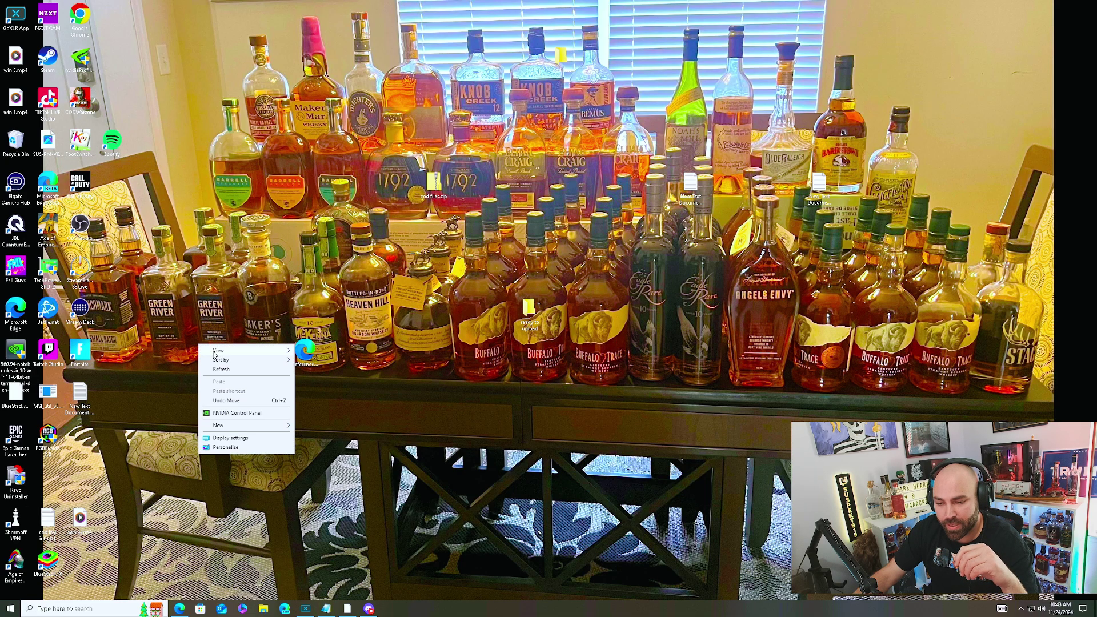
{"action": "left_click", "coordinate": [263, 413]}
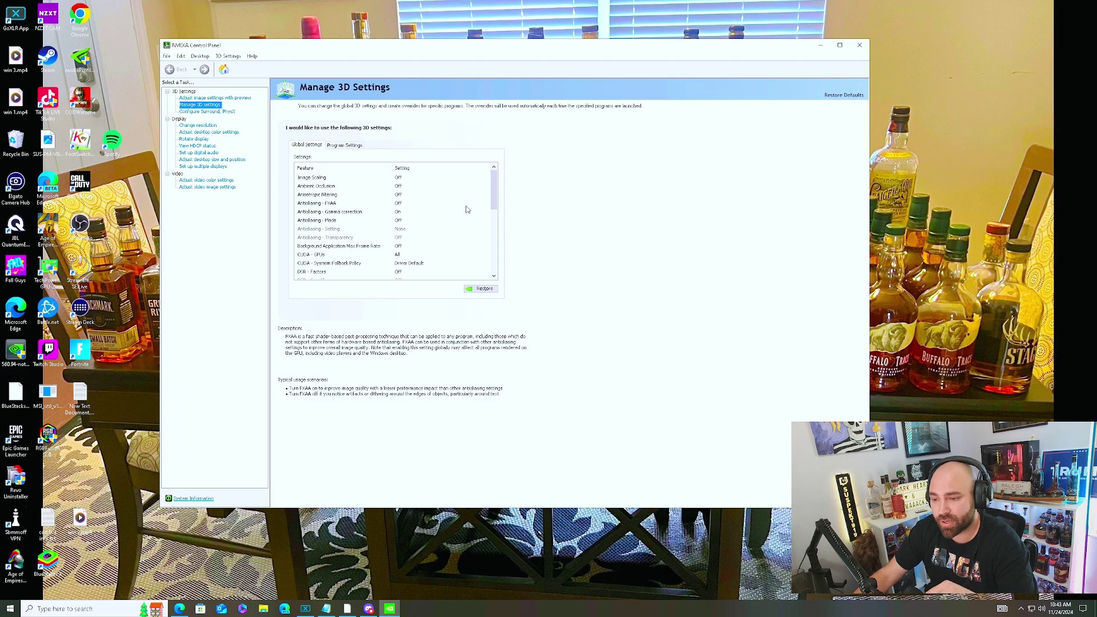
{"action": "left_click", "coordinate": [840, 44]}
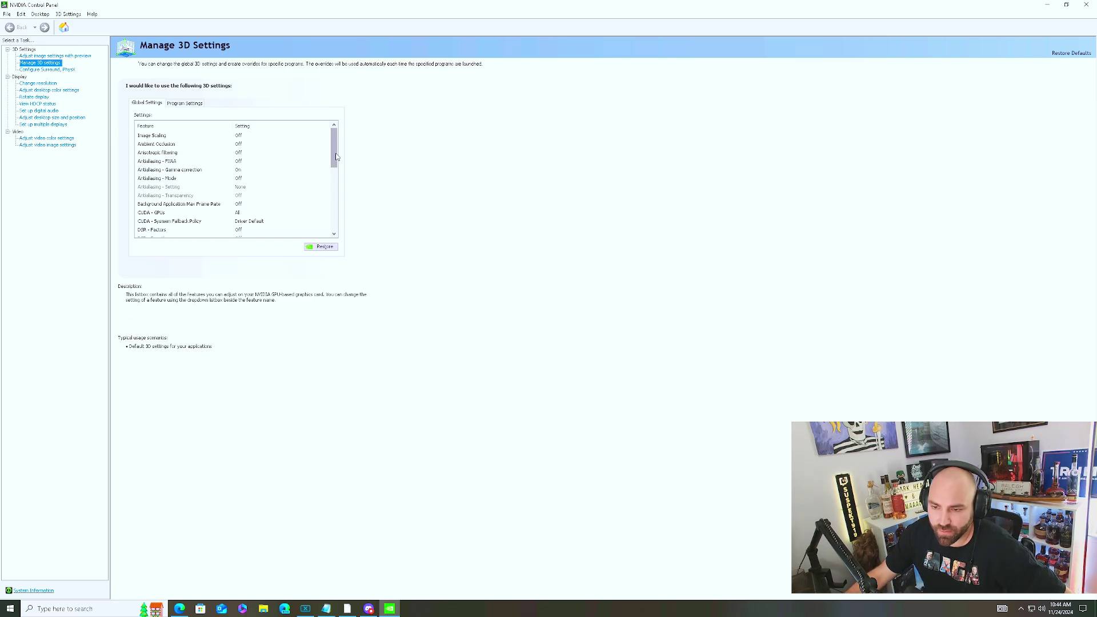
{"action": "scroll", "coordinate": [337, 164], "scroll_direction": "down", "scroll_amount": 1}
{"action": "scroll", "coordinate": [339, 166], "scroll_direction": "down", "scroll_amount": 1}
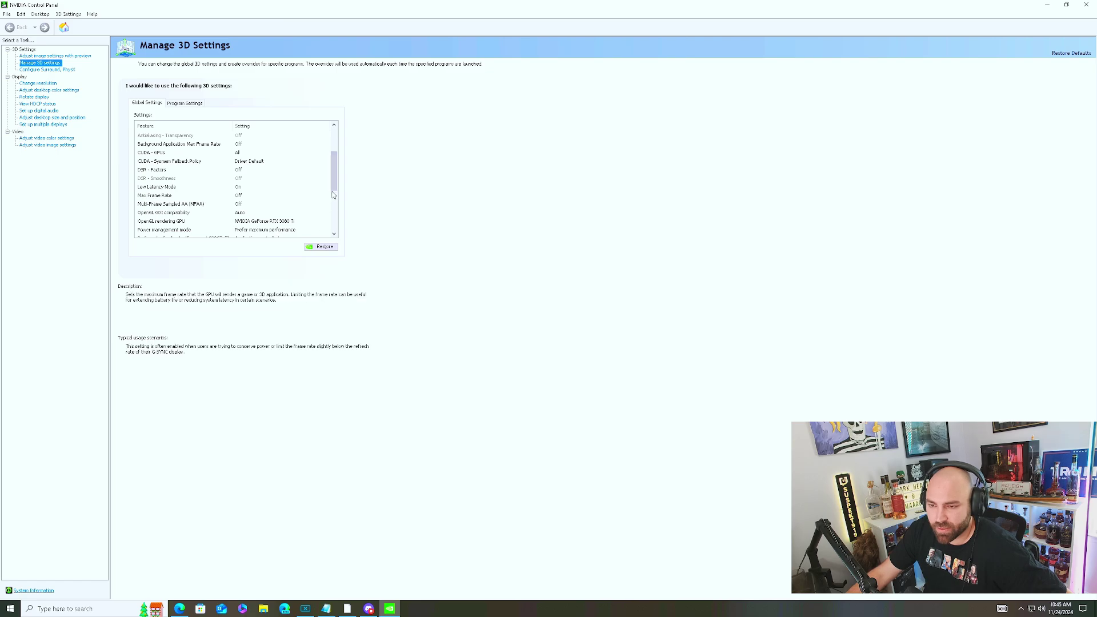
{"action": "left_click_drag", "start_coordinate": [335, 190], "coordinate": [335, 223]}
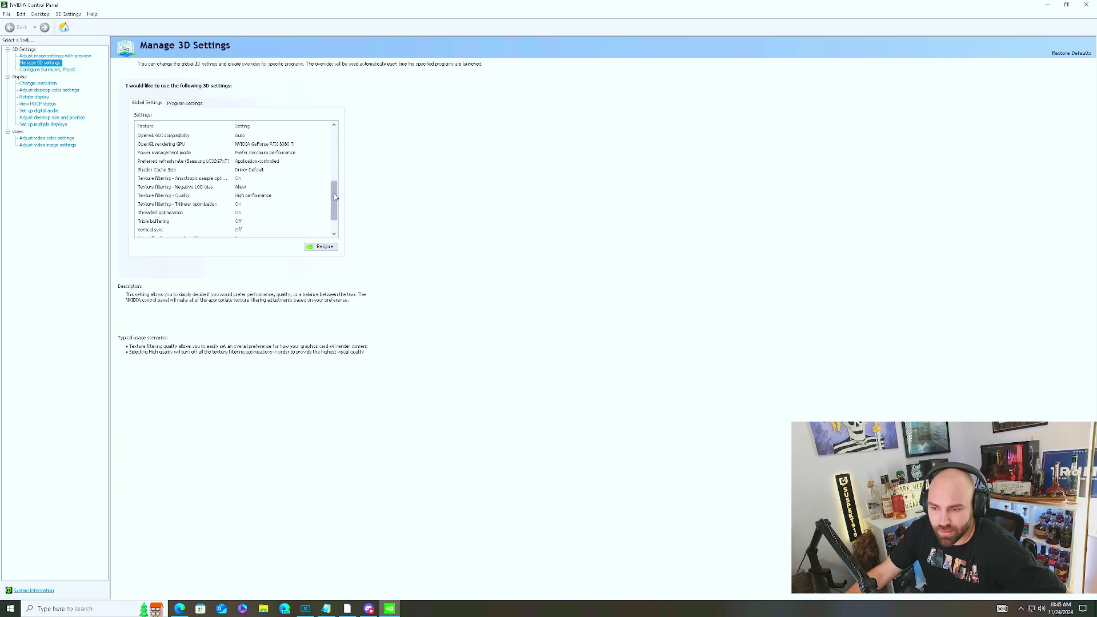
{"action": "scroll", "coordinate": [334, 193], "scroll_direction": "down", "scroll_amount": 1}
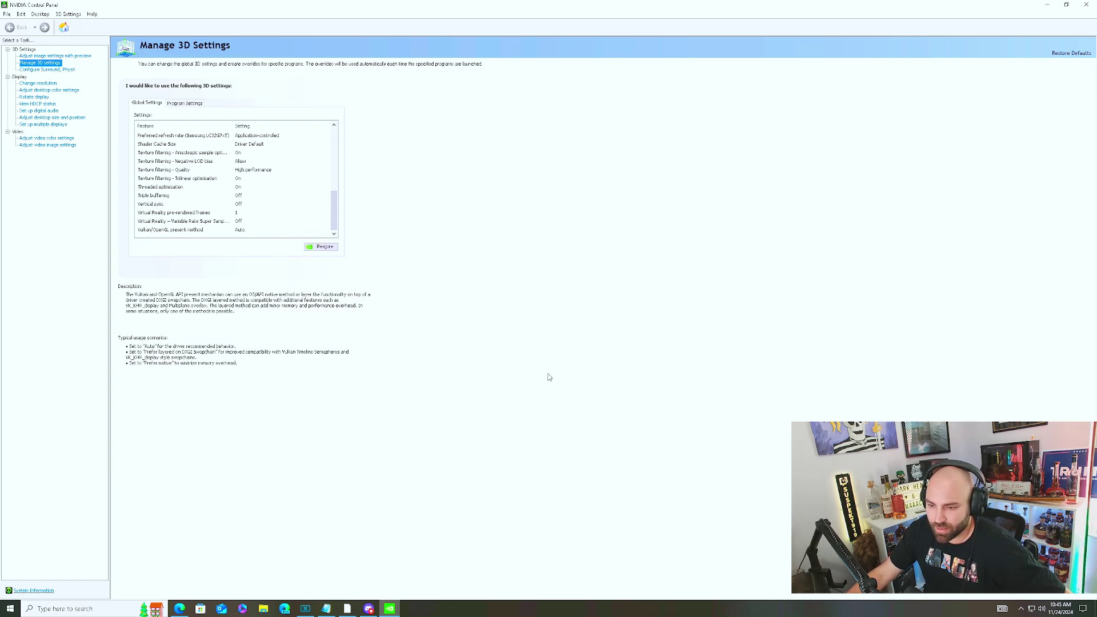
Step: Set the global Vulkan/OpenGL present method to Prefer native and close the control panel
{"action": "left_click", "coordinate": [241, 229]}
{"action": "left_click", "coordinate": [247, 230]}
{"action": "left_click", "coordinate": [248, 236]}
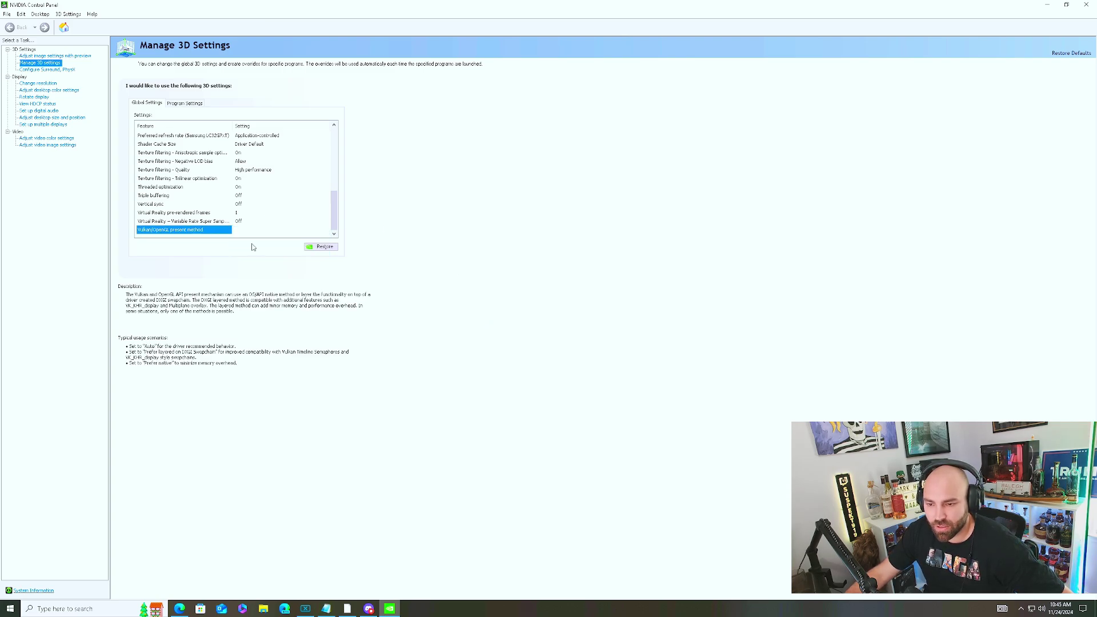
{"action": "scroll", "coordinate": [241, 231], "scroll_direction": "up", "scroll_amount": 10}
{"action": "scroll", "coordinate": [260, 214], "scroll_direction": "down", "scroll_amount": 10}
{"action": "left_click", "coordinate": [245, 230]}
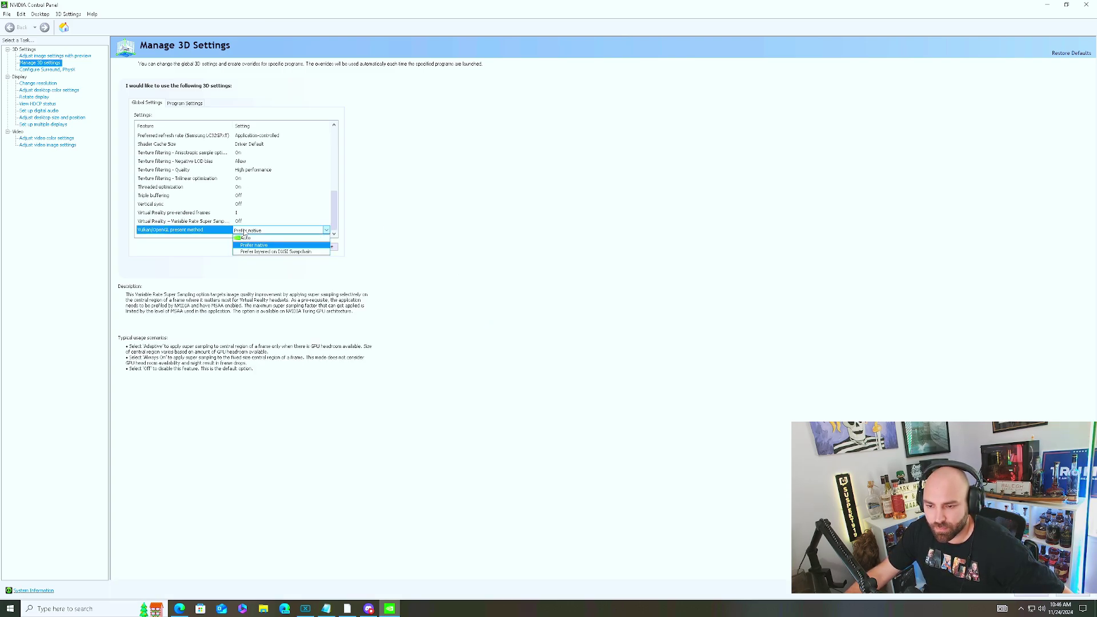
{"action": "left_click", "coordinate": [305, 243]}
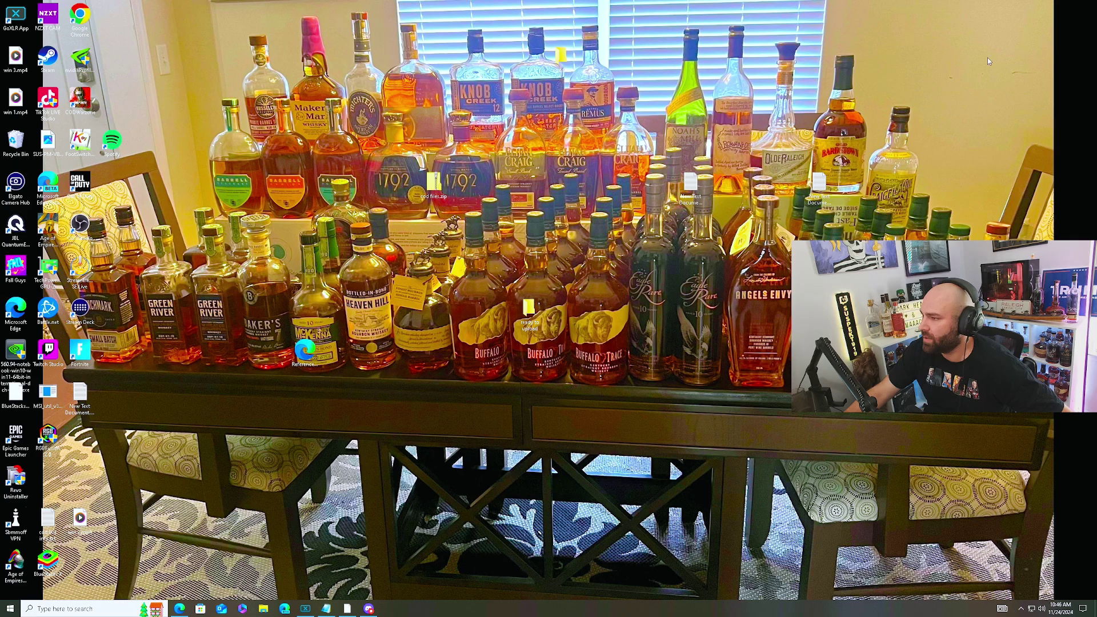
{"action": "left_click", "coordinate": [1086, 5]}
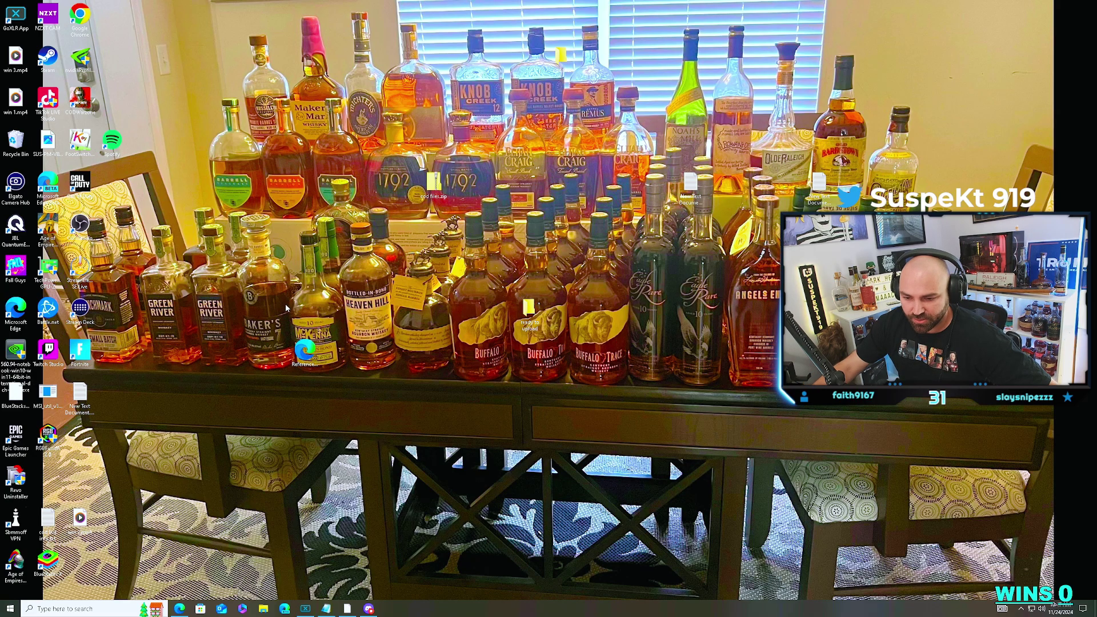
Step: Open OBS, select the lowest Display Capture source in the In Game scene, and hide and show it again
{"action": "double_click", "coordinate": [85, 268]}
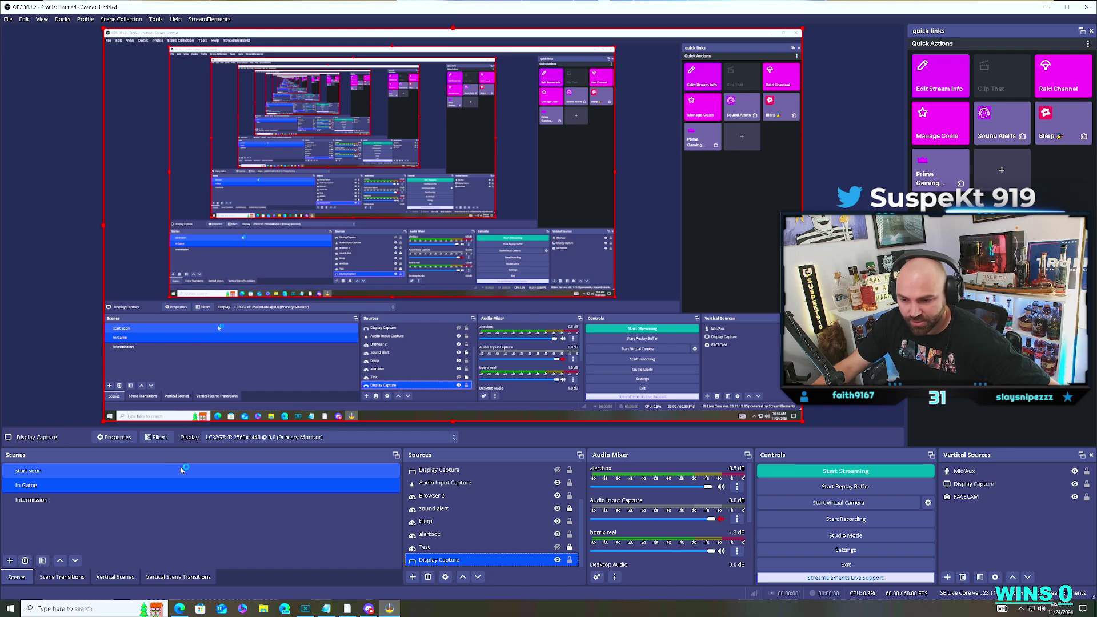
{"action": "left_click", "coordinate": [452, 546], "text": "ctrl"}
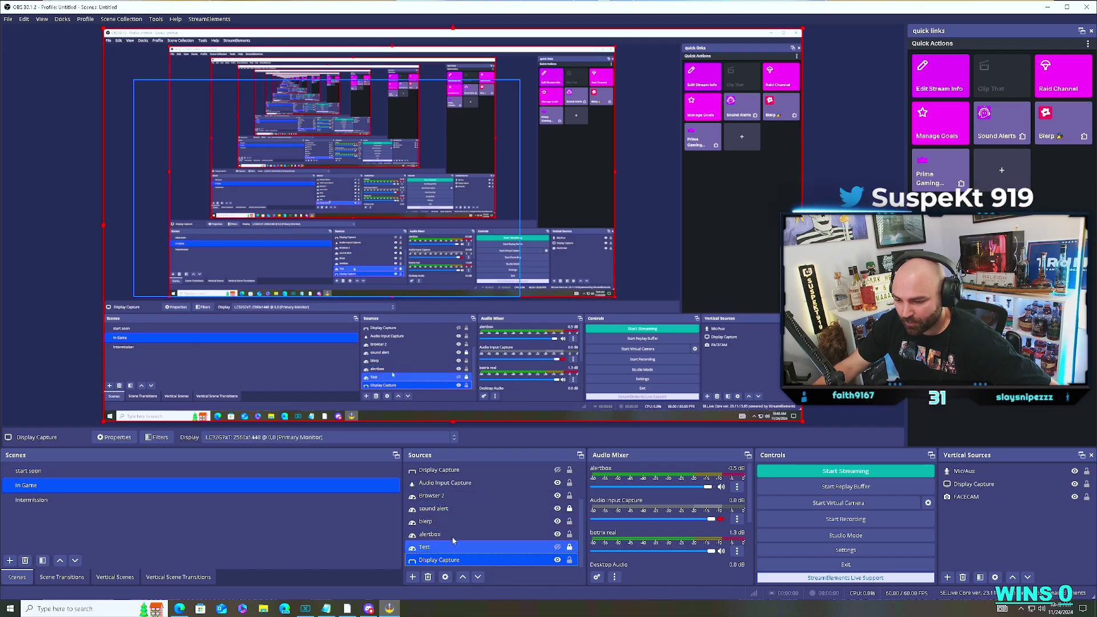
{"action": "left_click", "coordinate": [466, 561]}
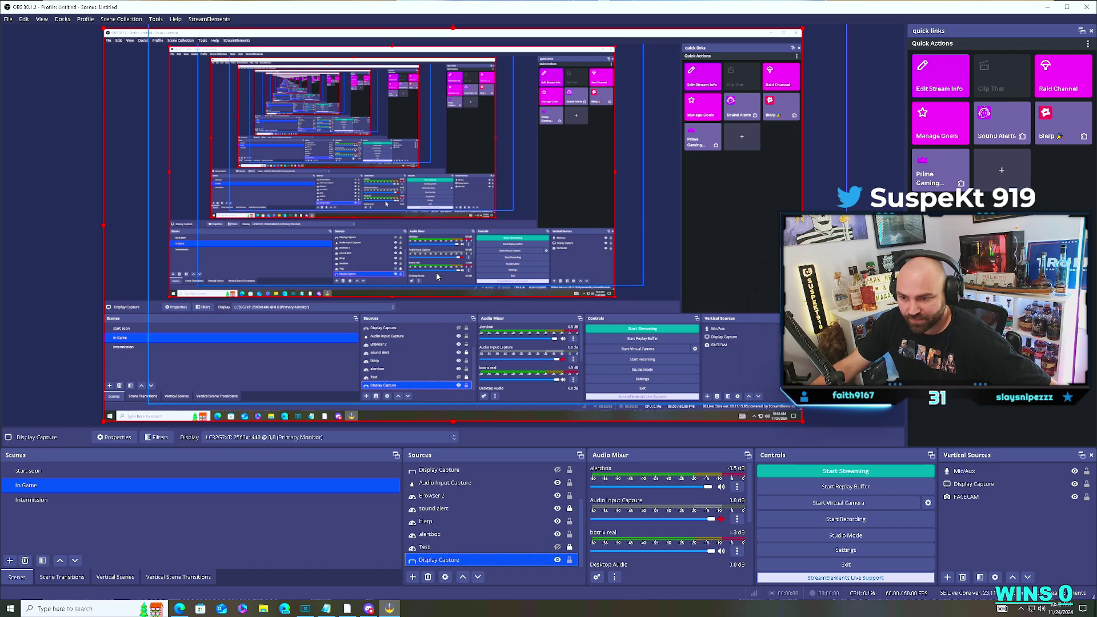
{"action": "left_click", "coordinate": [557, 560]}
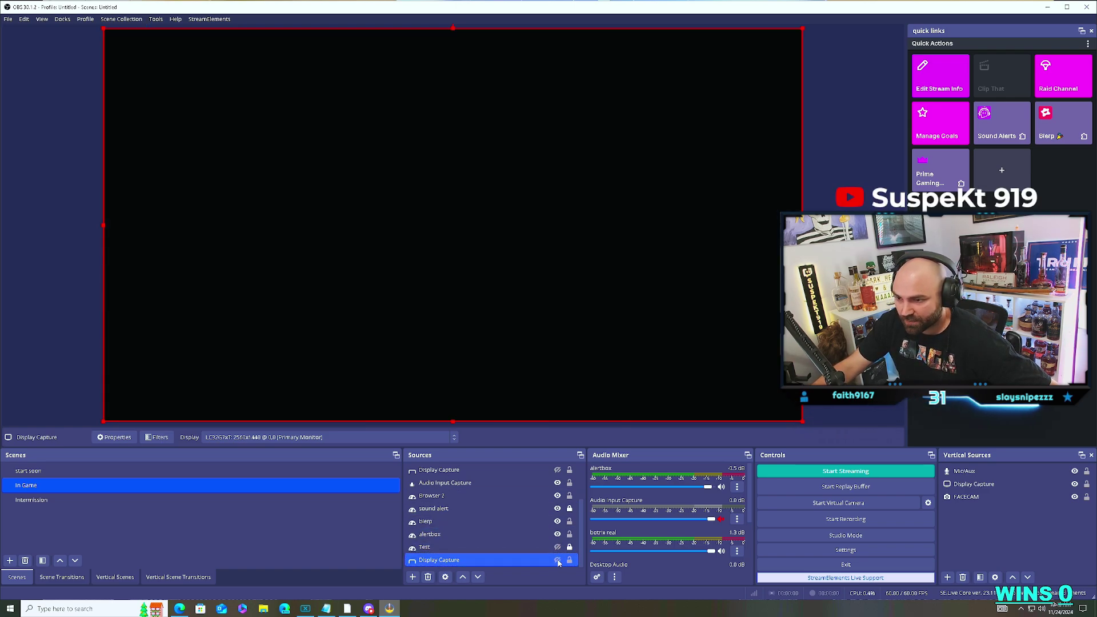
{"action": "left_click", "coordinate": [558, 560]}
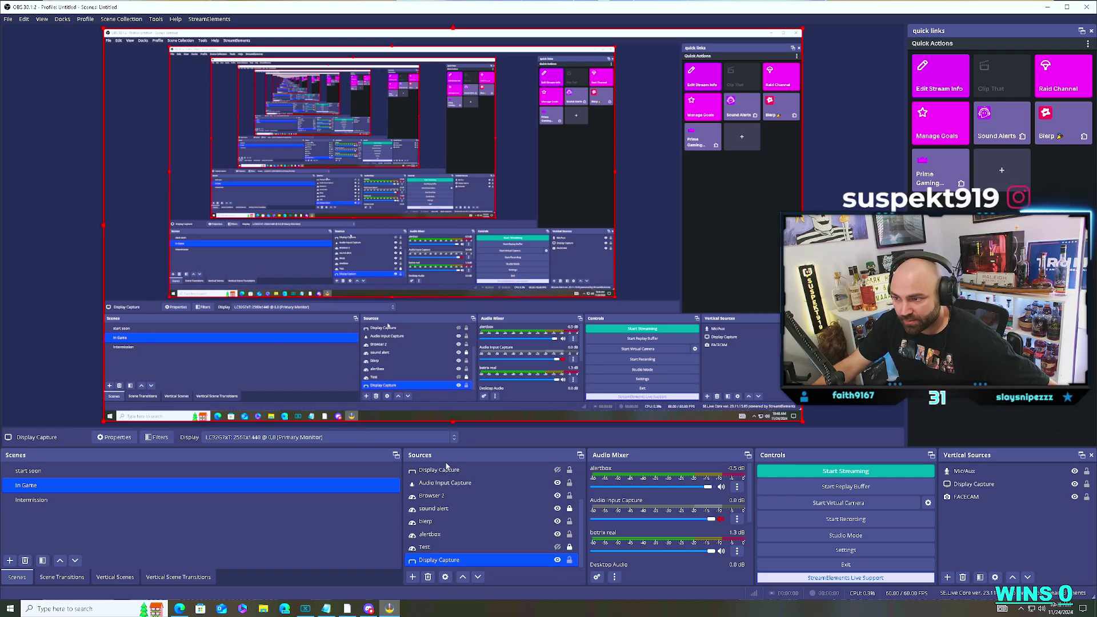
Step: Add an Apply LUT effect filter with its default name to the lowest Display Capture source
{"action": "right_click", "coordinate": [456, 564]}
{"action": "left_click", "coordinate": [503, 544]}
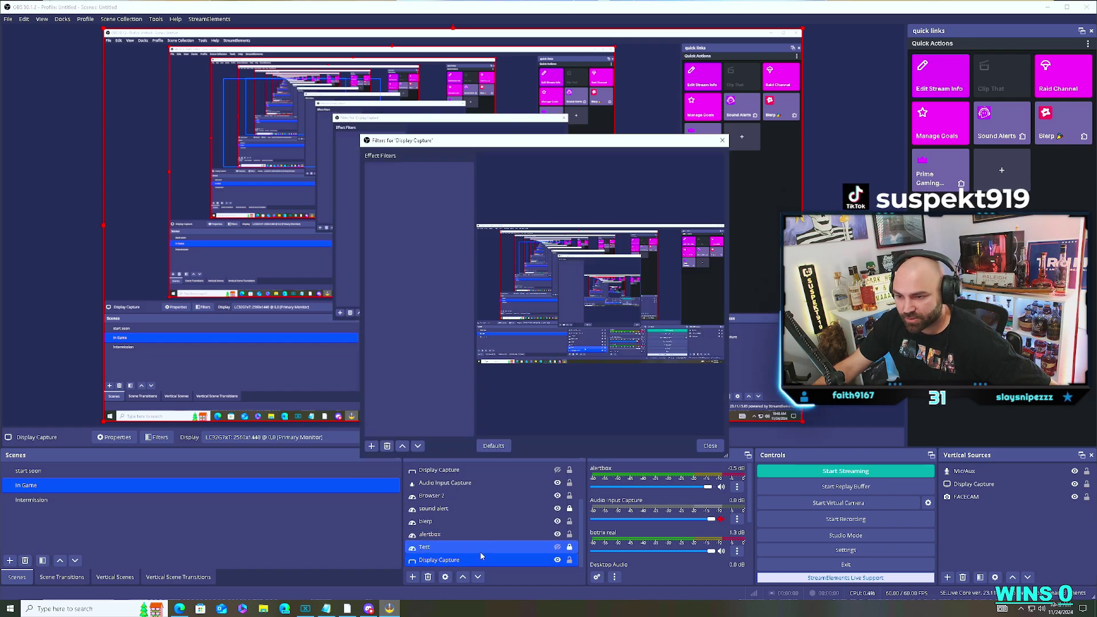
{"action": "left_click", "coordinate": [372, 446]}
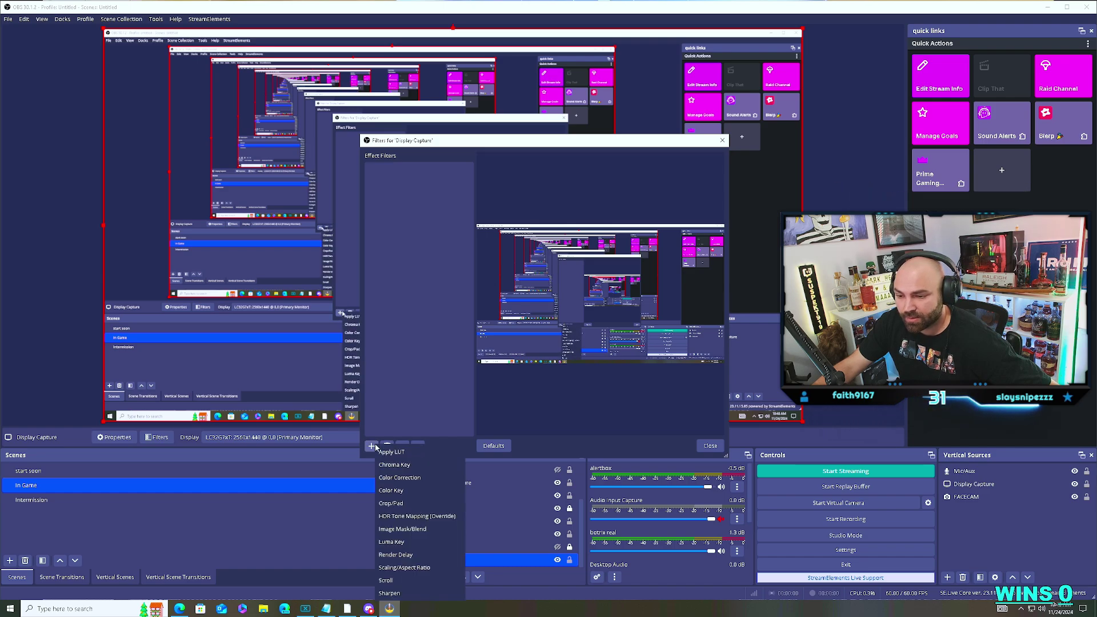
{"action": "left_click", "coordinate": [416, 453]}
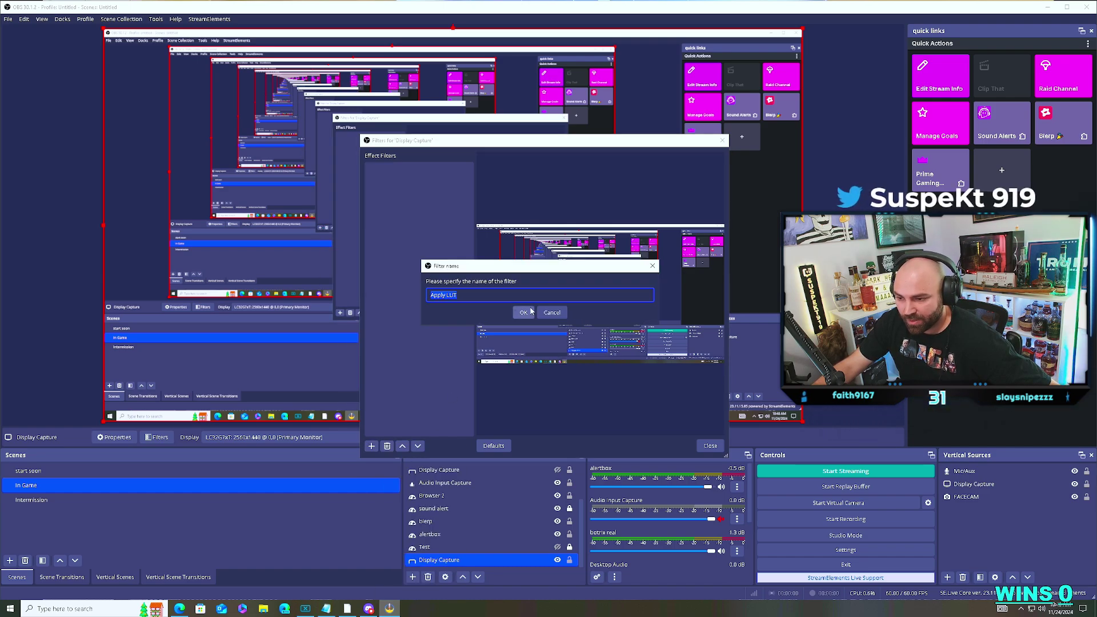
{"action": "left_click", "coordinate": [520, 314]}
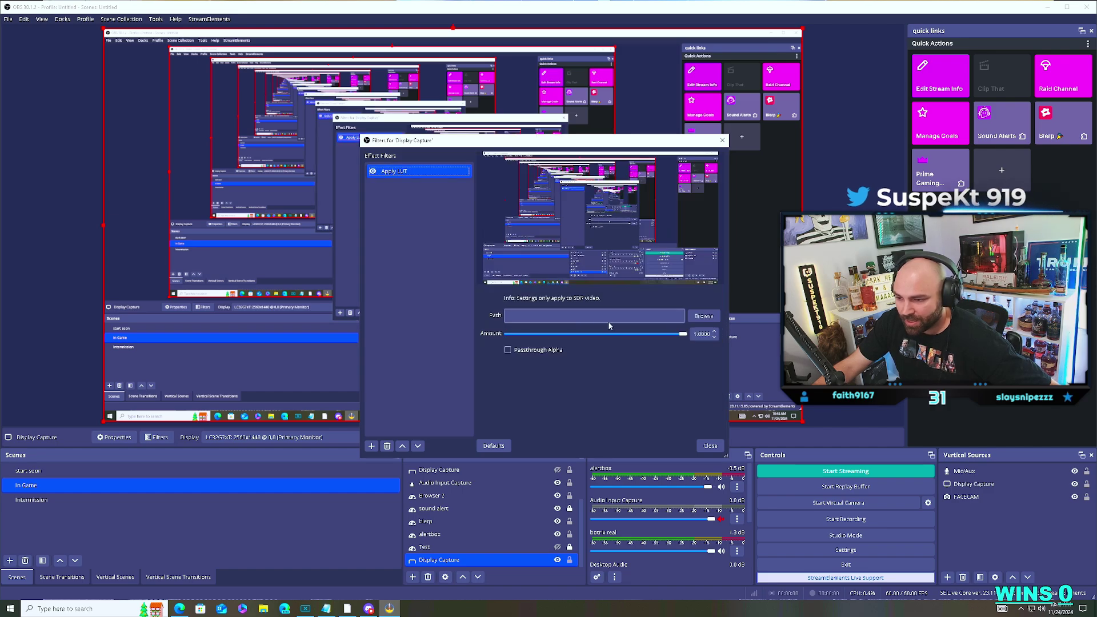
Step: Load the SuperSat ShadowSeer .cube file from the cod files folder on the Desktop into the Apply LUT filter
{"action": "left_click", "coordinate": [702, 316]}
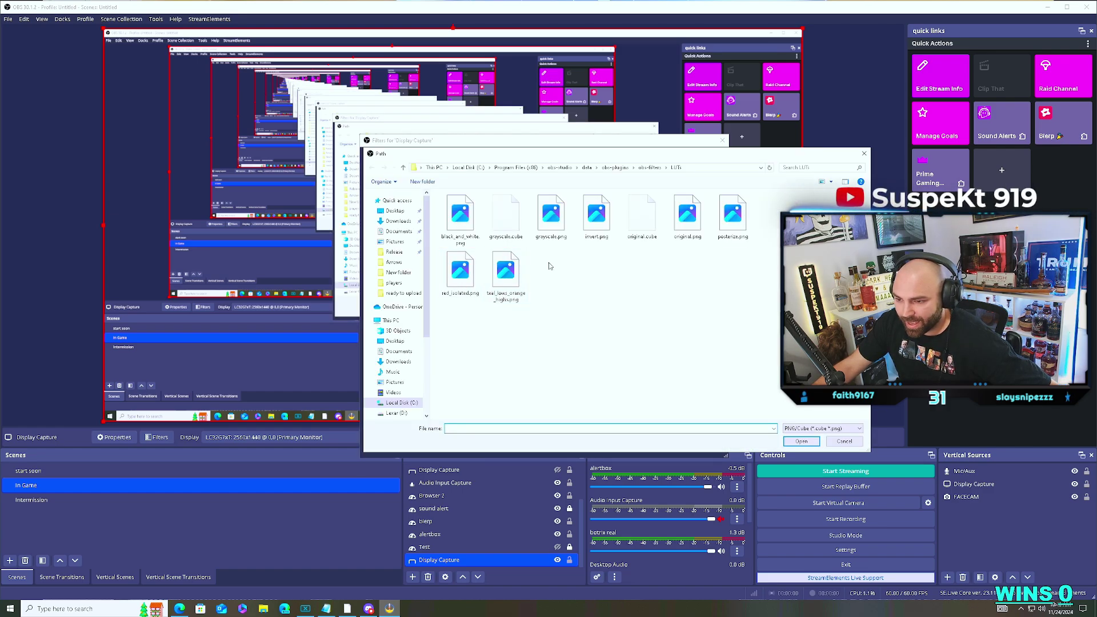
{"action": "left_click", "coordinate": [862, 155]}
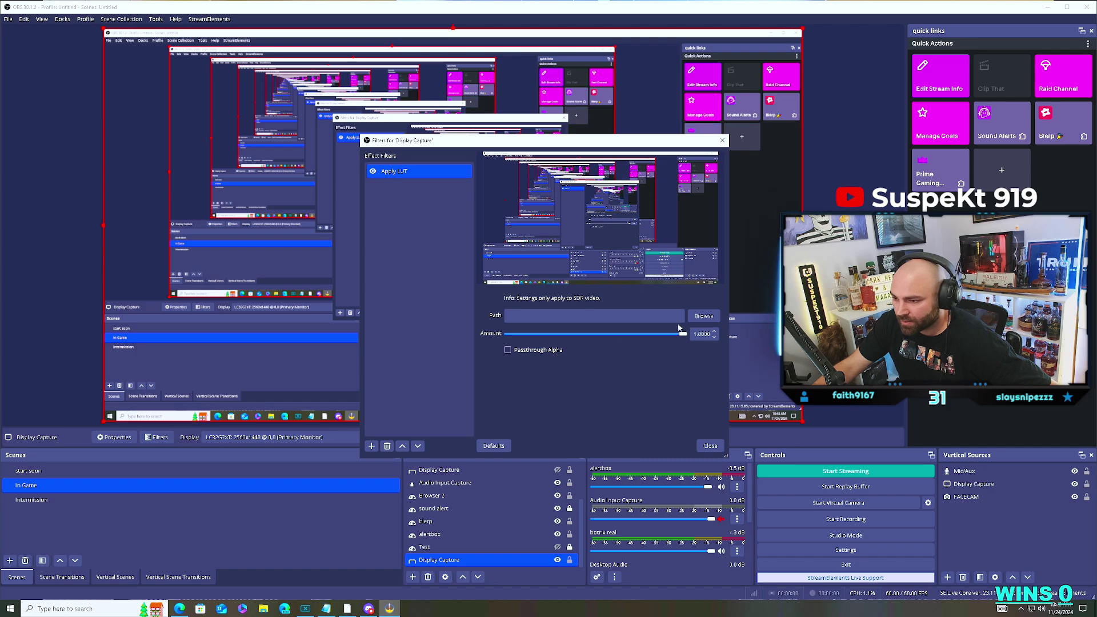
{"action": "left_click", "coordinate": [698, 316]}
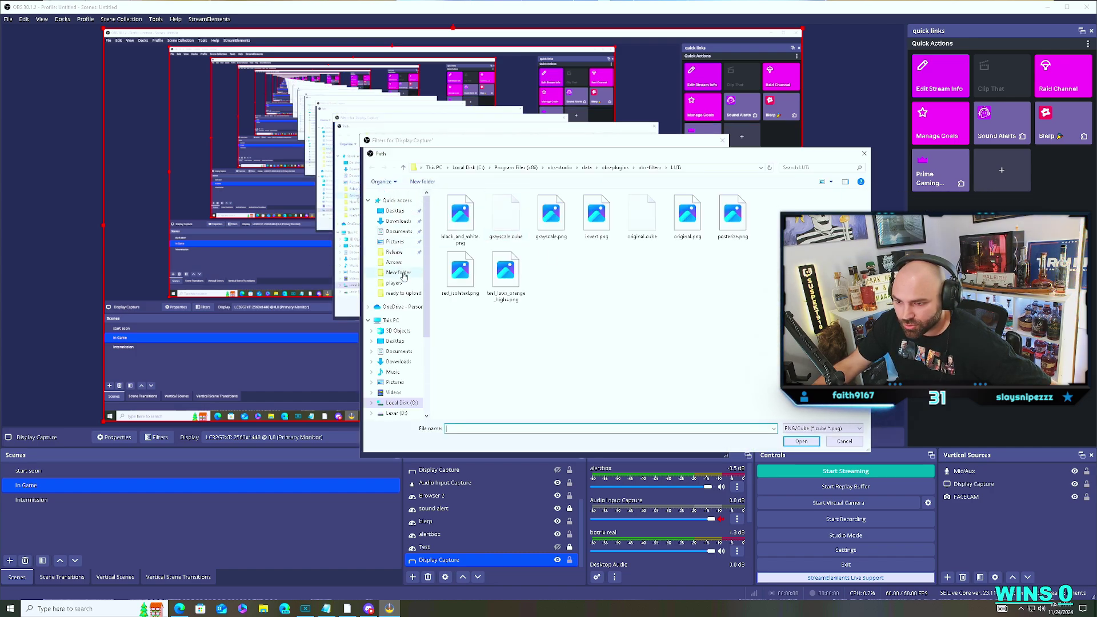
{"action": "left_click", "coordinate": [395, 210]}
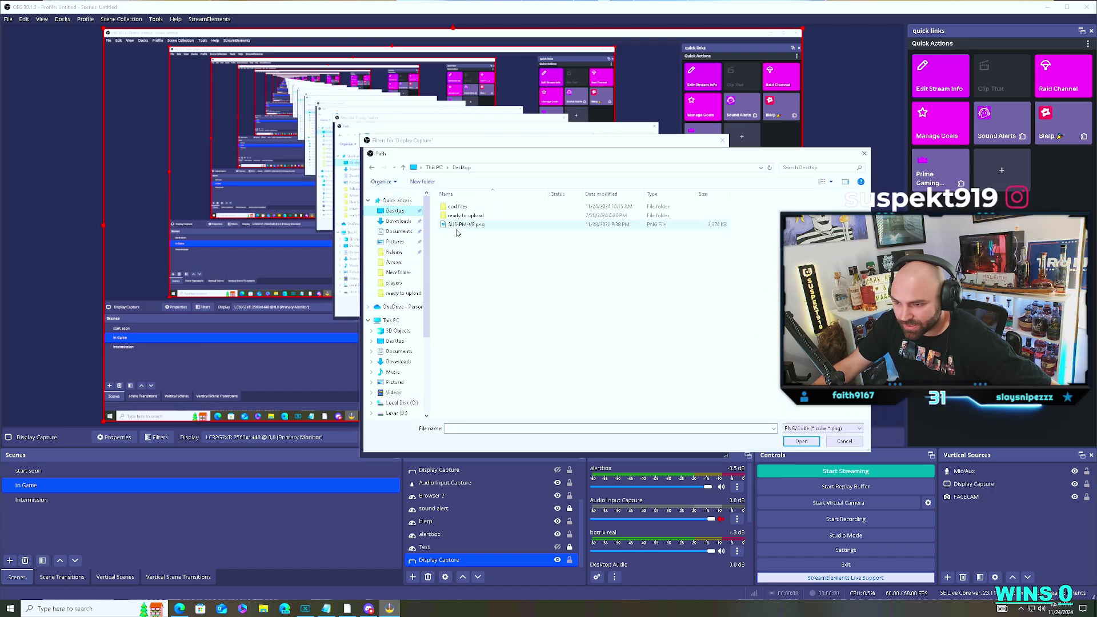
{"action": "double_click", "coordinate": [466, 209]}
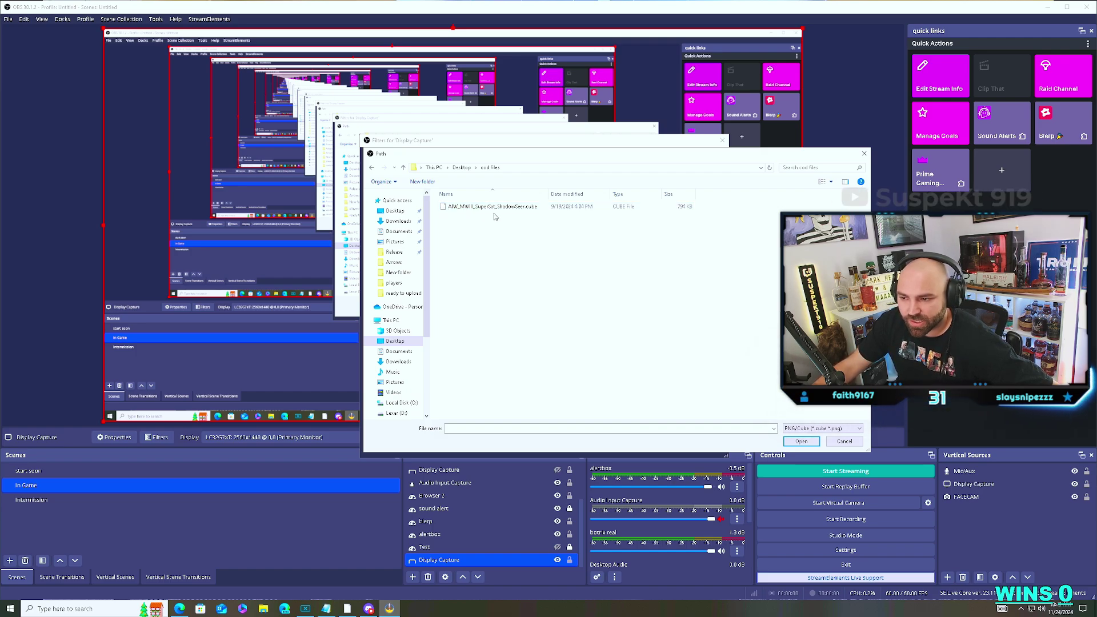
{"action": "left_click", "coordinate": [536, 207]}
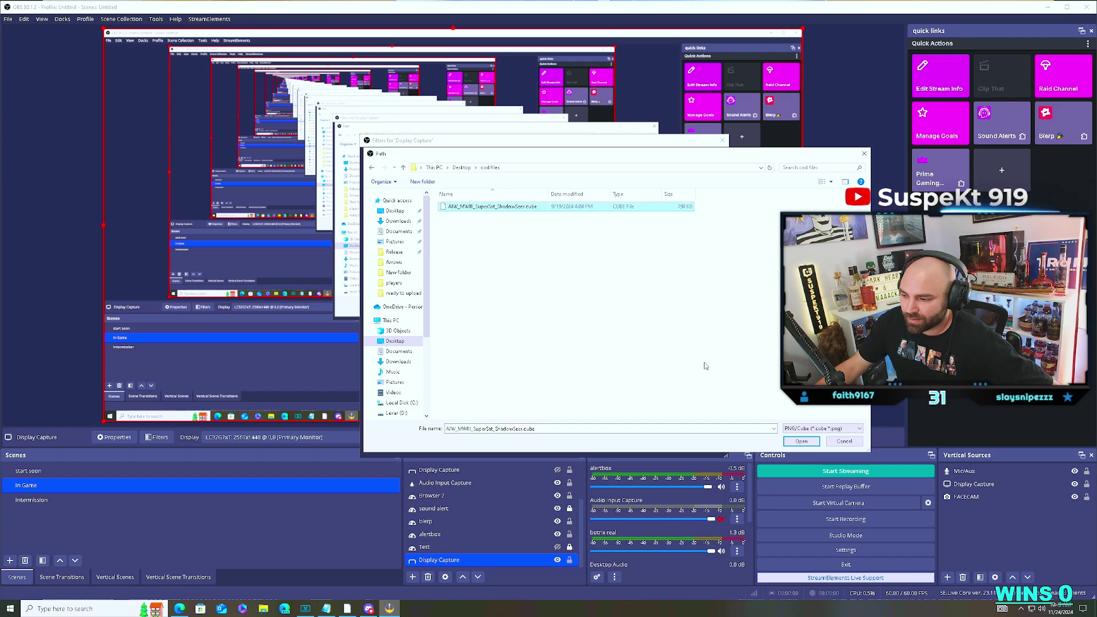
{"action": "left_click", "coordinate": [791, 442]}
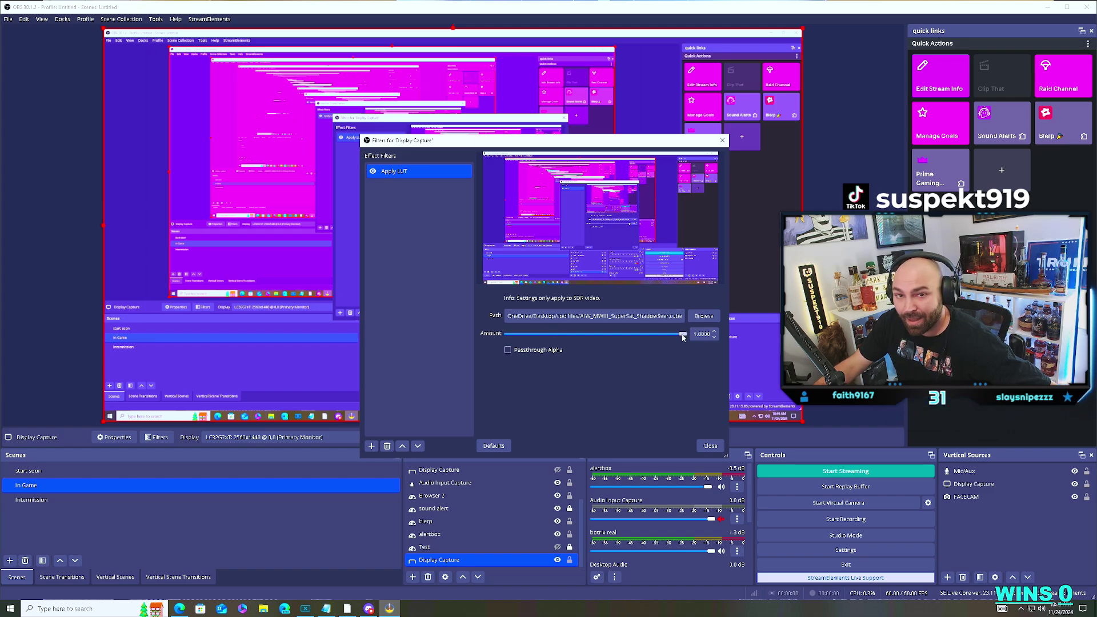
Step: Reduce the Apply LUT filter's amount to about 0.84 and close the filters window
{"action": "left_click_drag", "start_coordinate": [683, 338], "coordinate": [655, 343]}
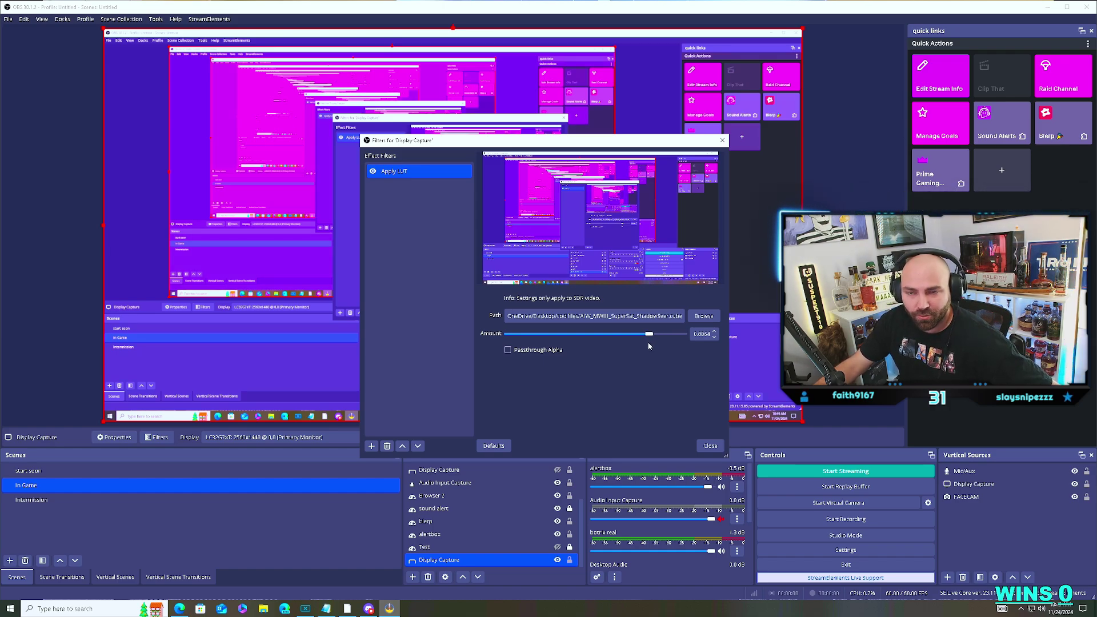
{"action": "mouse_move", "coordinate": [648, 346]}
{"action": "left_mouse_down"}
{"action": "mouse_move", "coordinate": [655, 337]}
{"action": "mouse_move", "coordinate": [623, 337]}
{"action": "mouse_move", "coordinate": [661, 340]}
{"action": "mouse_move", "coordinate": [616, 343]}
{"action": "mouse_move", "coordinate": [673, 346]}
{"action": "mouse_move", "coordinate": [602, 355]}
{"action": "mouse_move", "coordinate": [653, 365]}
{"action": "left_mouse_up"}
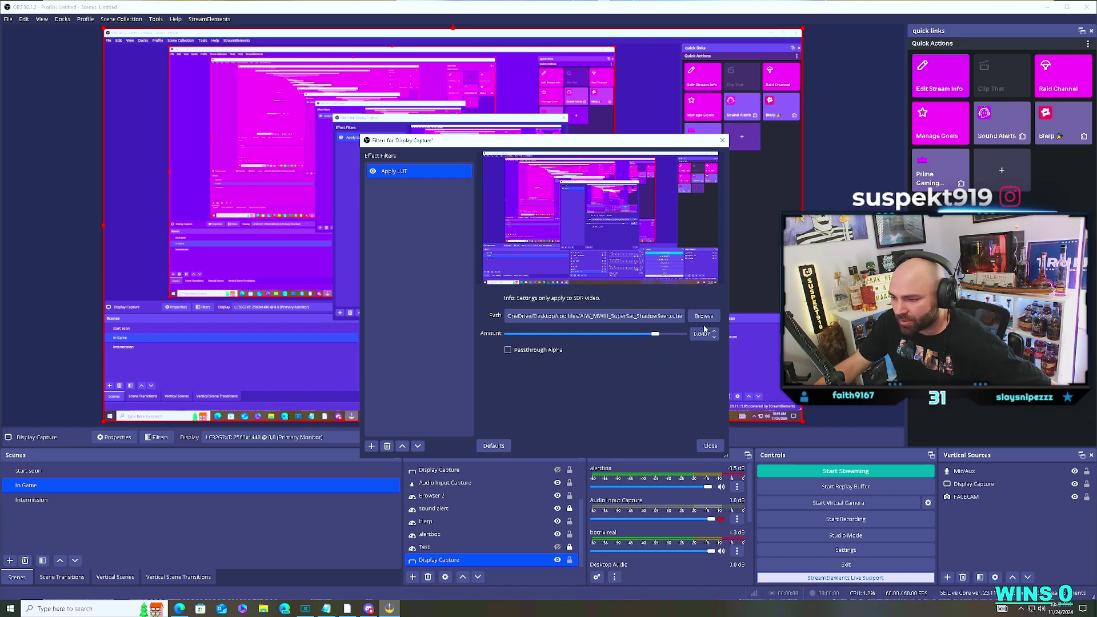
{"action": "left_click", "coordinate": [709, 446]}
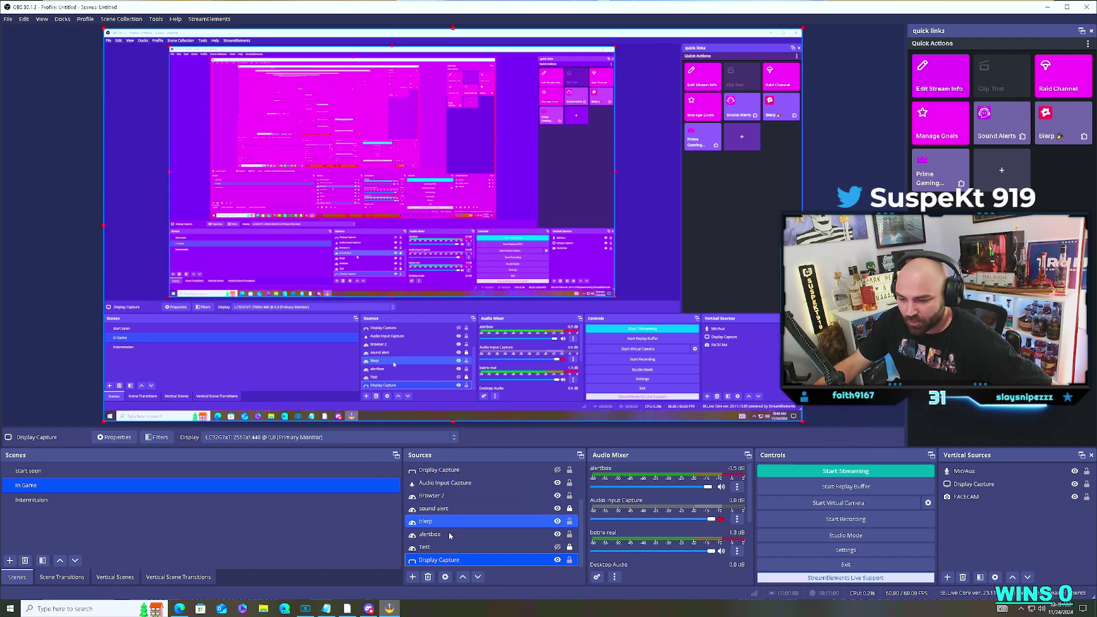
Step: Reopen the Display Capture filters, switch Apply LUT off and on twice to compare the picture, and close the window
{"action": "right_click", "coordinate": [460, 562]}
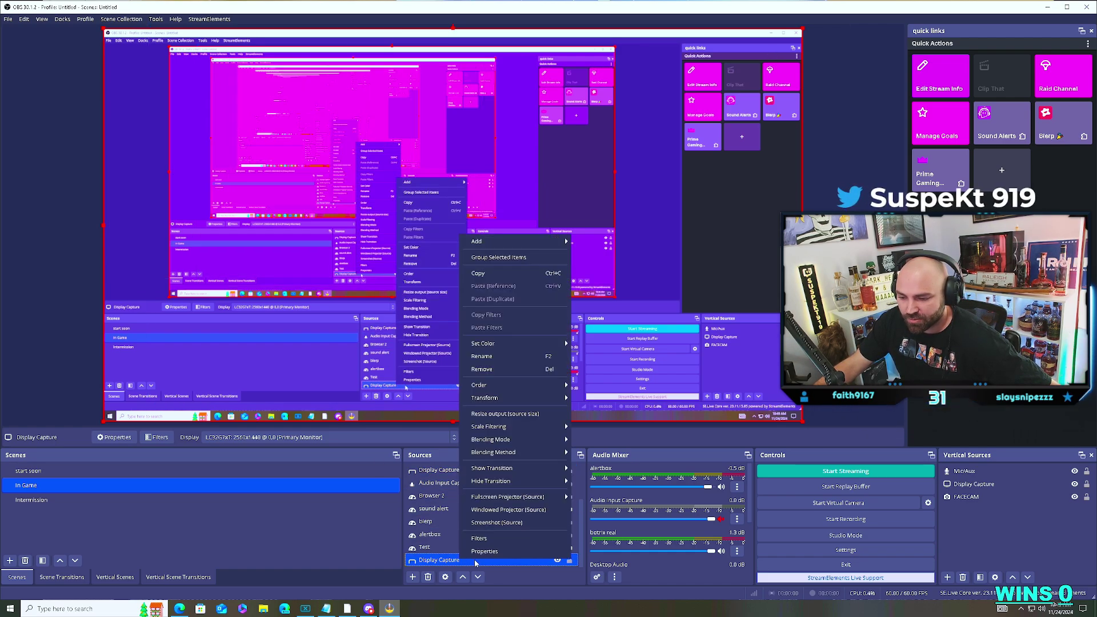
{"action": "left_click", "coordinate": [491, 528]}
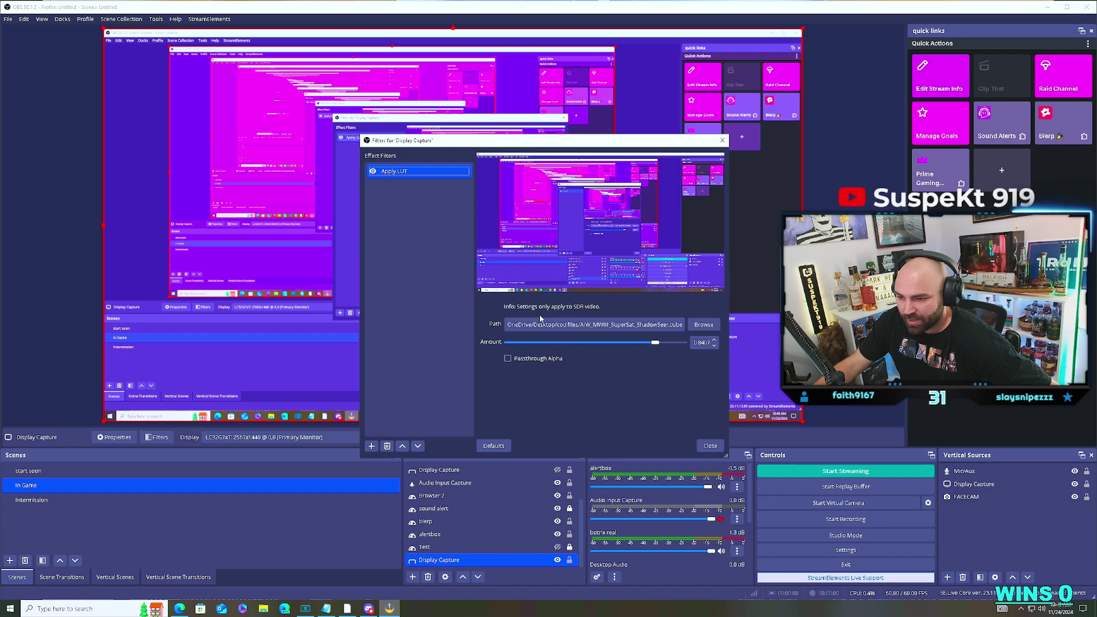
{"action": "left_click", "coordinate": [373, 173]}
{"action": "left_click", "coordinate": [373, 172]}
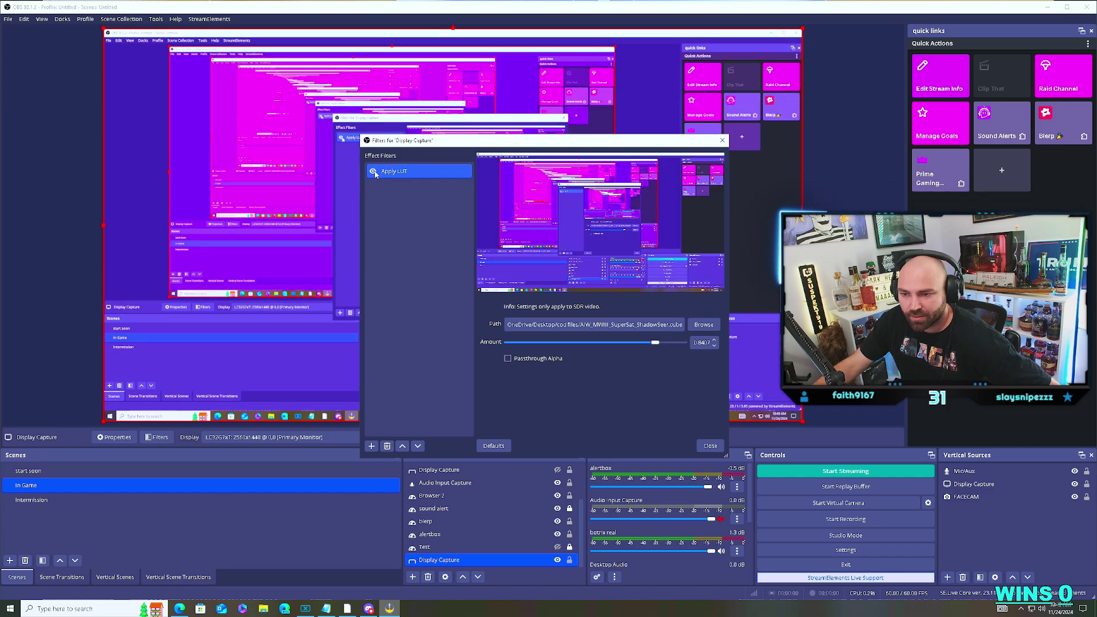
{"action": "left_click", "coordinate": [373, 172]}
{"action": "left_click", "coordinate": [373, 172]}
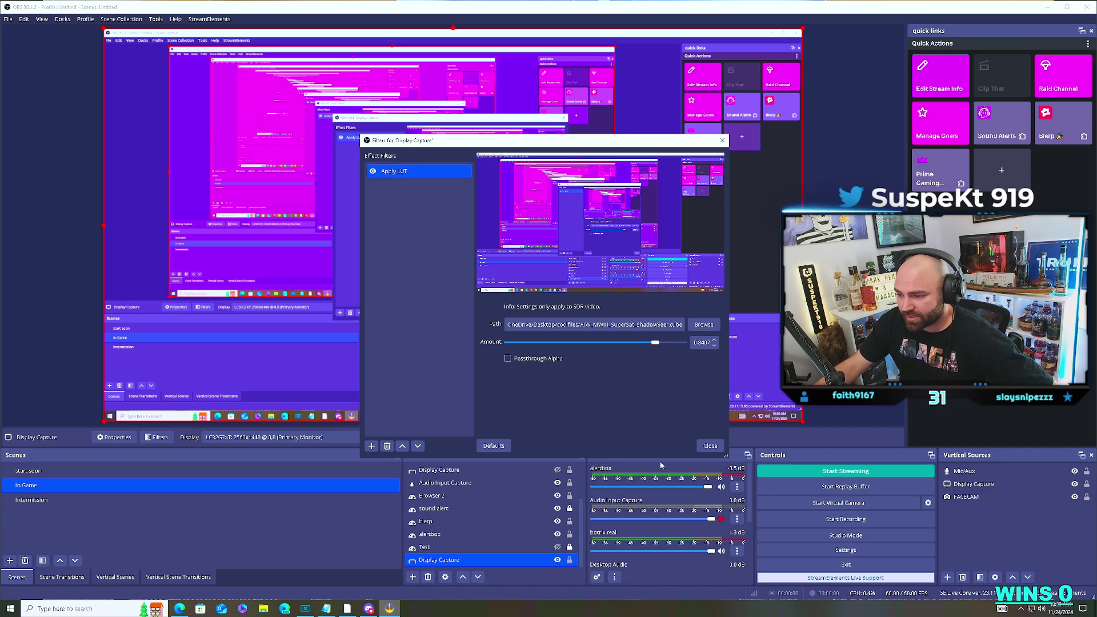
{"action": "left_click", "coordinate": [710, 446]}
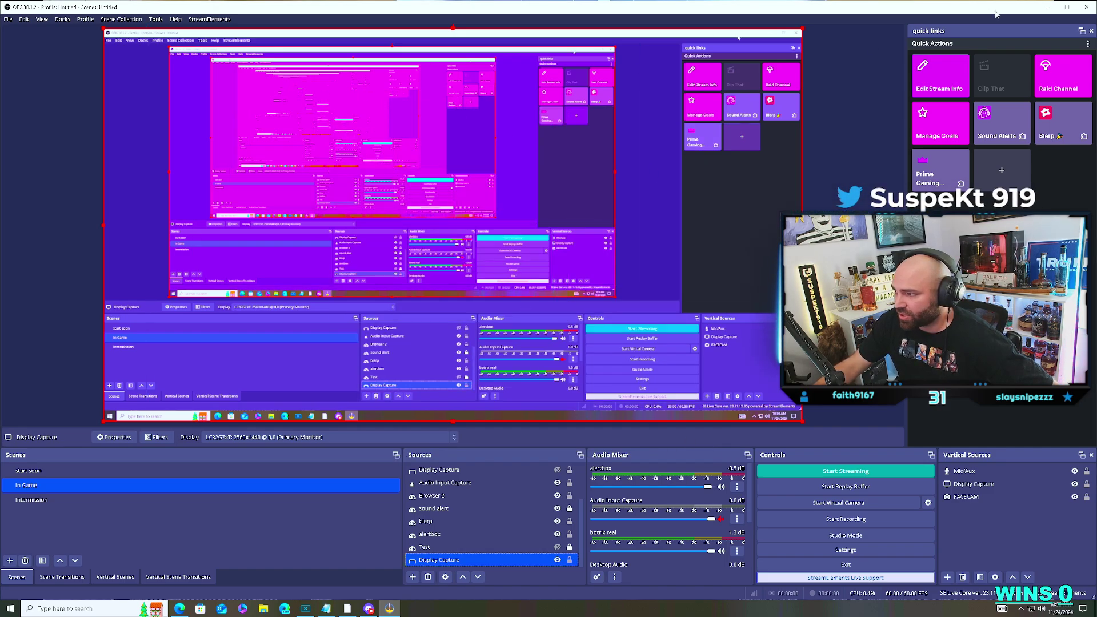
Step: Close OBS and launch Call of Duty from the desktop as administrator, allowing it to make changes to the device
{"action": "left_click", "coordinate": [1081, 6]}
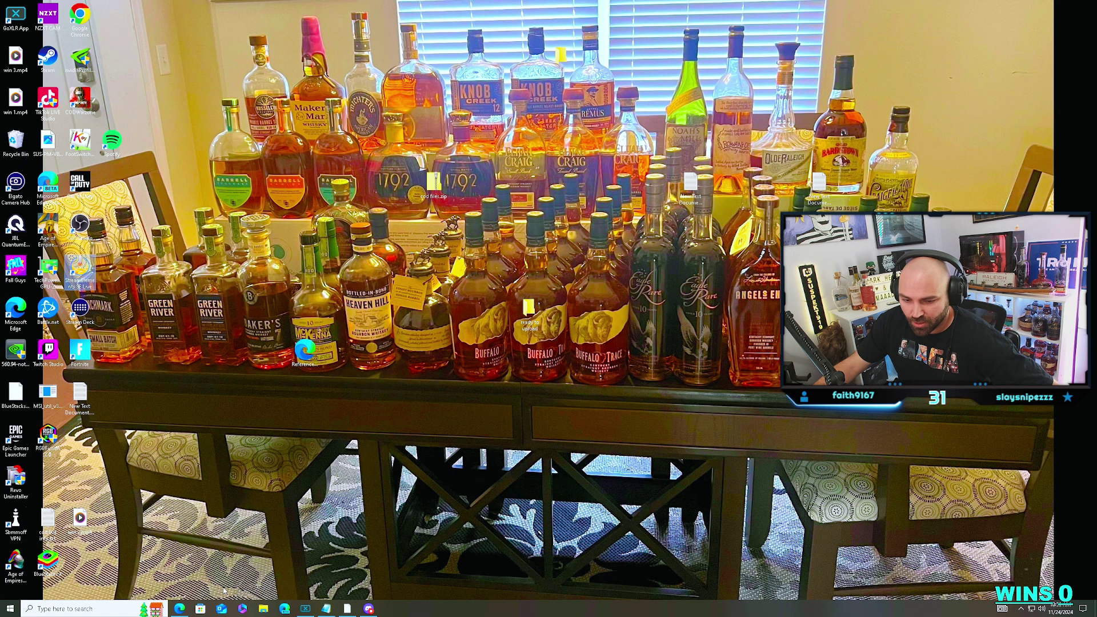
{"action": "right_click", "coordinate": [88, 185]}
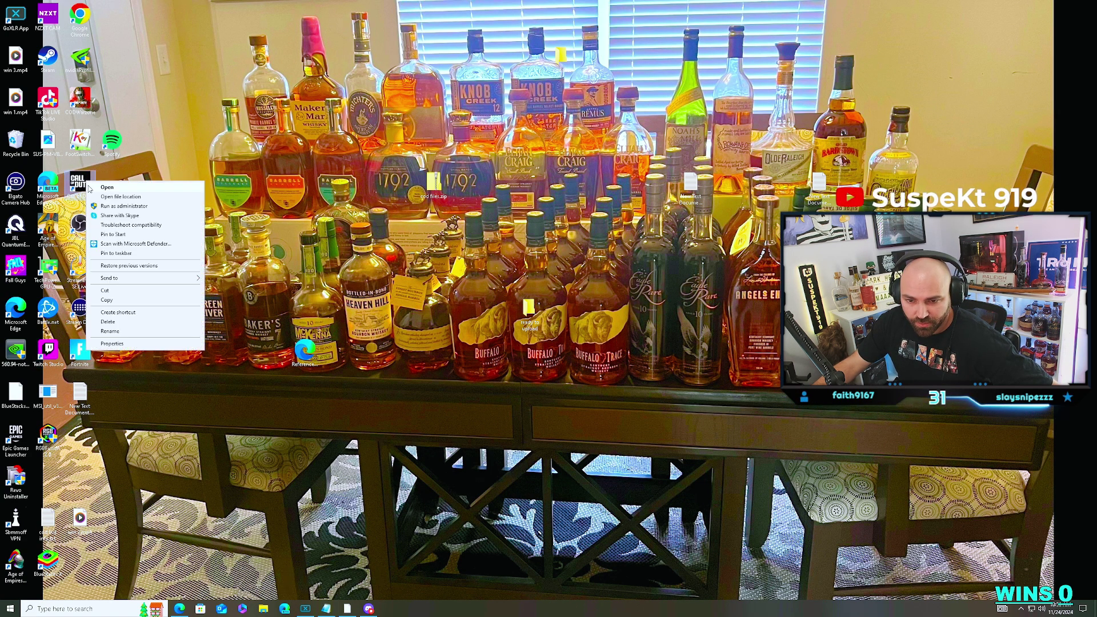
{"action": "left_click", "coordinate": [122, 207]}
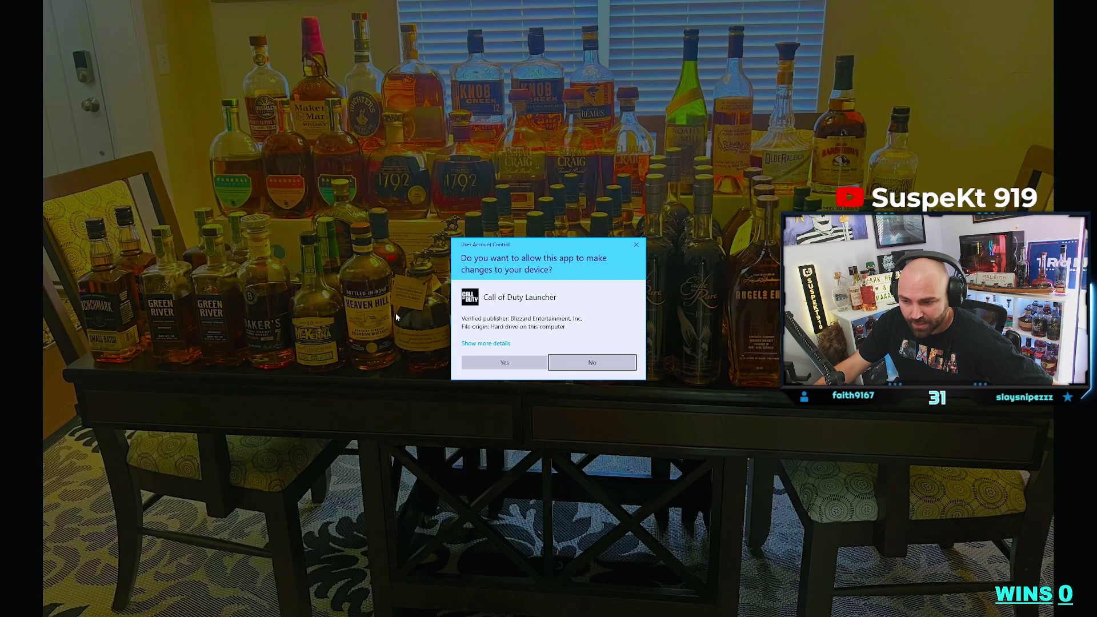
{"action": "left_click", "coordinate": [502, 360]}
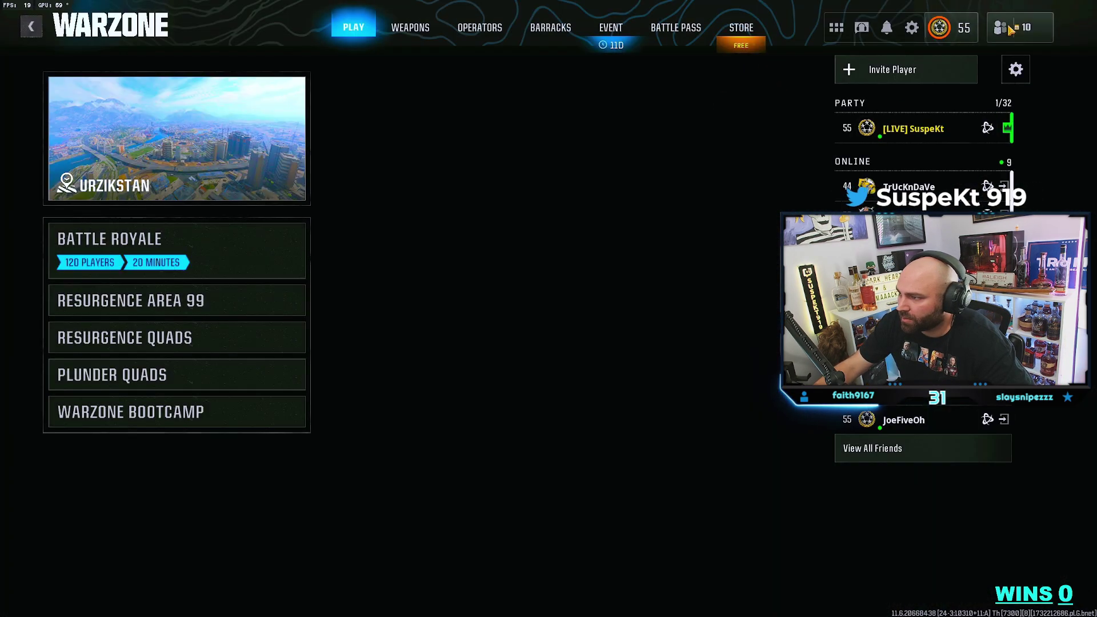
Step: Open Warzone's graphics settings and review the Display options from display mode through sustainability and HDR
{"action": "left_click", "coordinate": [953, 30]}
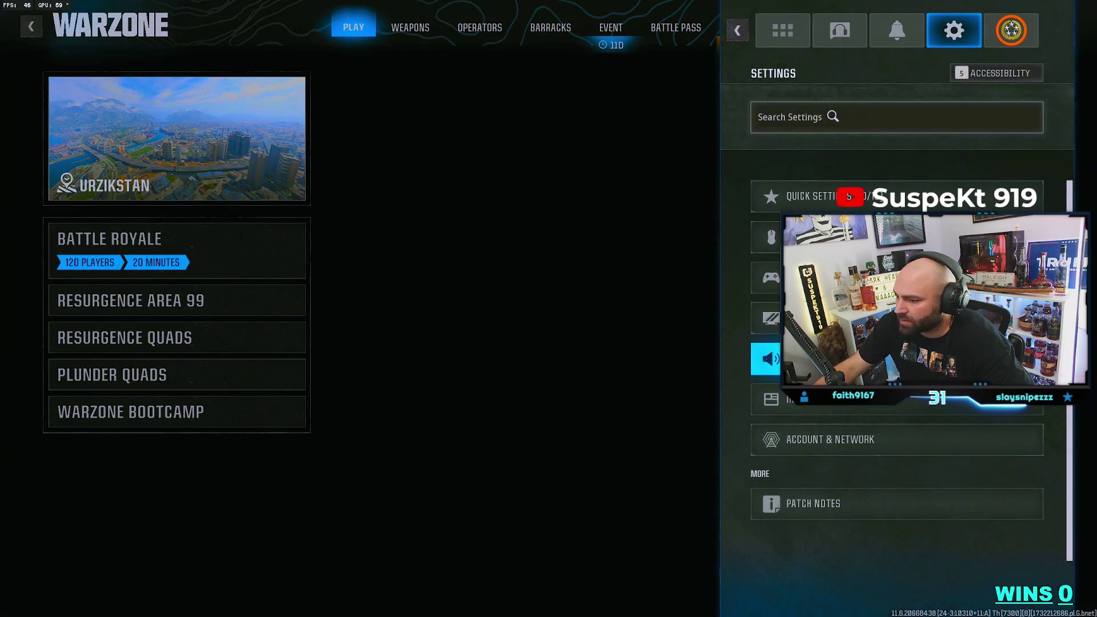
{"action": "left_click", "coordinate": [765, 318]}
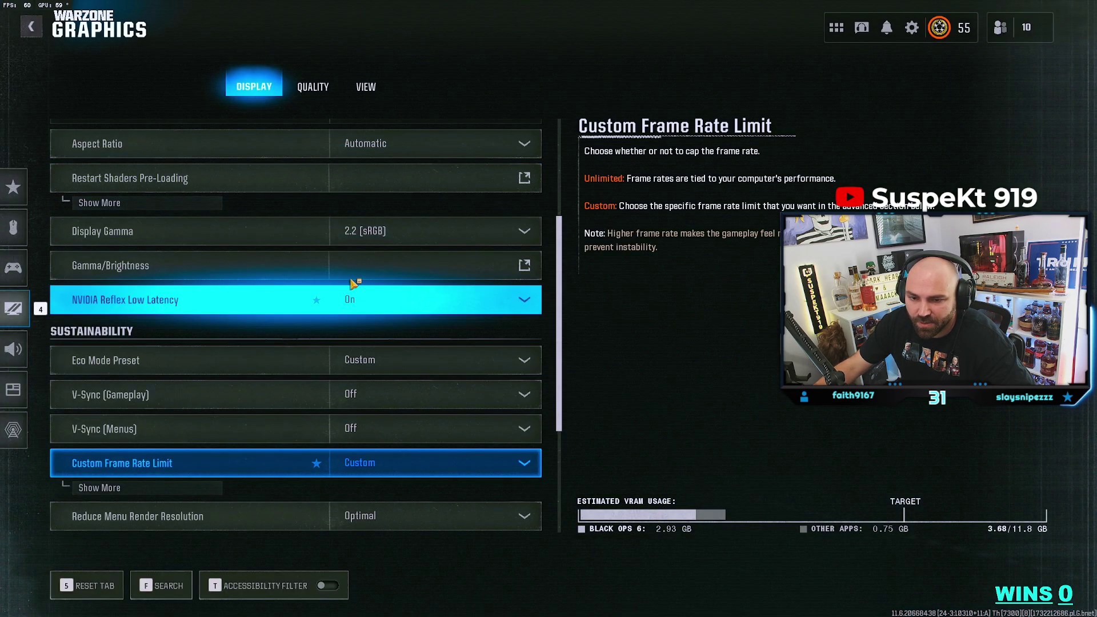
{"action": "scroll", "coordinate": [266, 211], "scroll_direction": "up", "scroll_amount": 3}
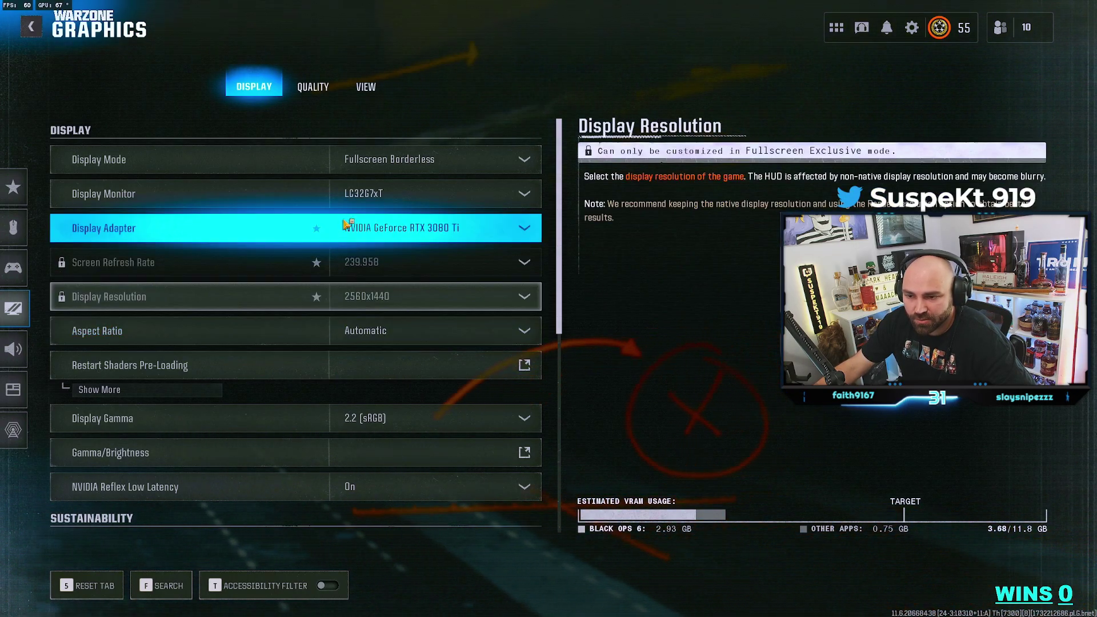
{"action": "scroll", "coordinate": [410, 348], "scroll_direction": "down", "scroll_amount": 3}
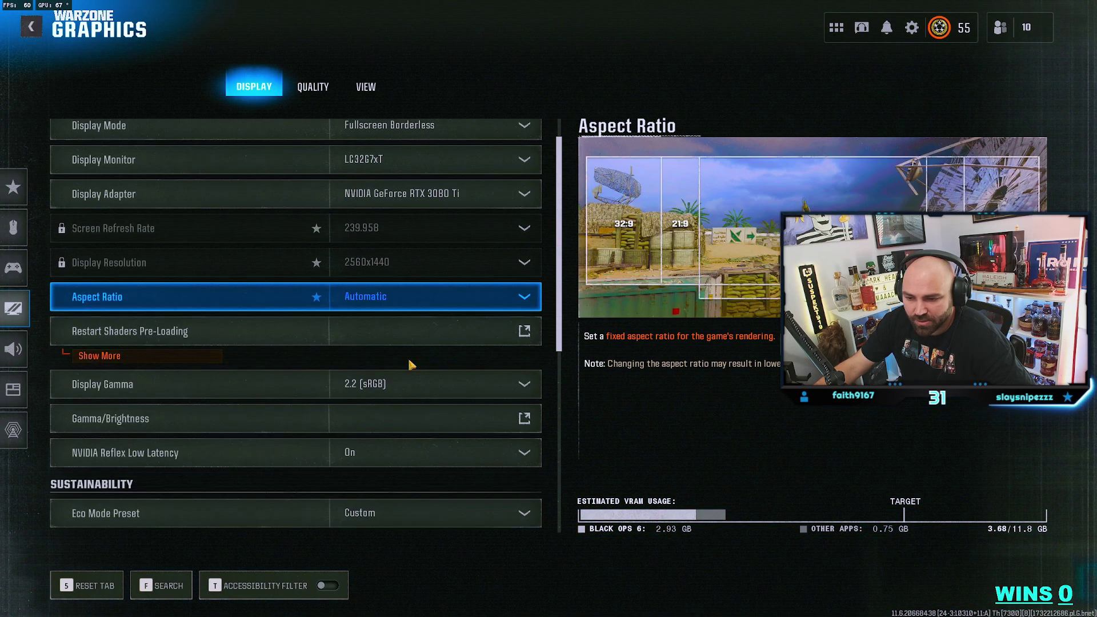
{"action": "scroll", "coordinate": [457, 269], "scroll_direction": "down", "scroll_amount": 2}
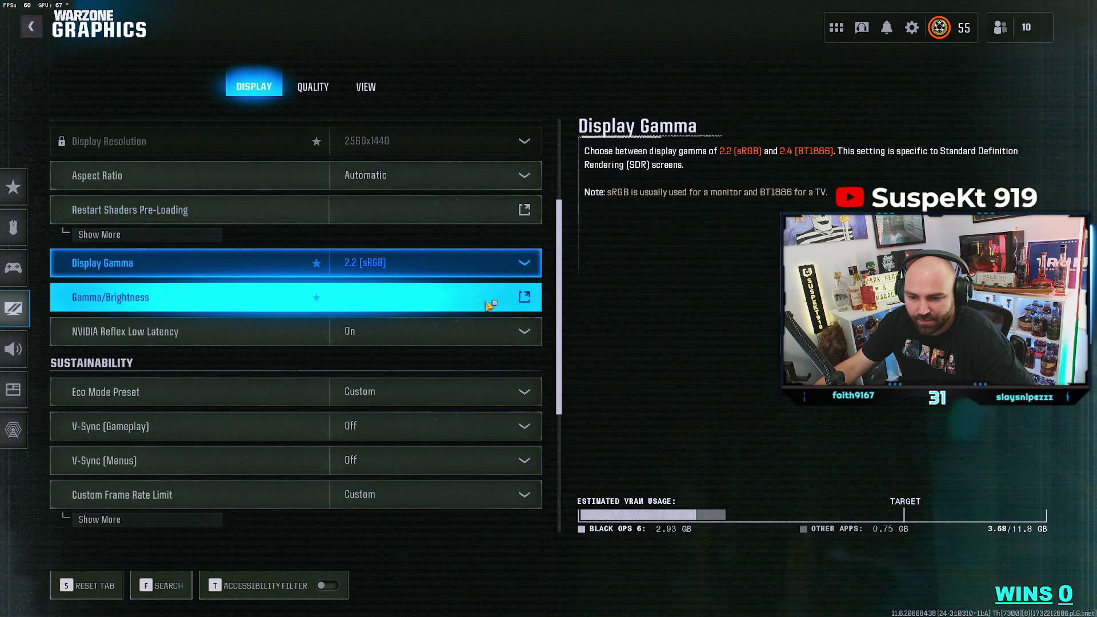
{"action": "scroll", "coordinate": [464, 345], "scroll_direction": "down", "scroll_amount": 2}
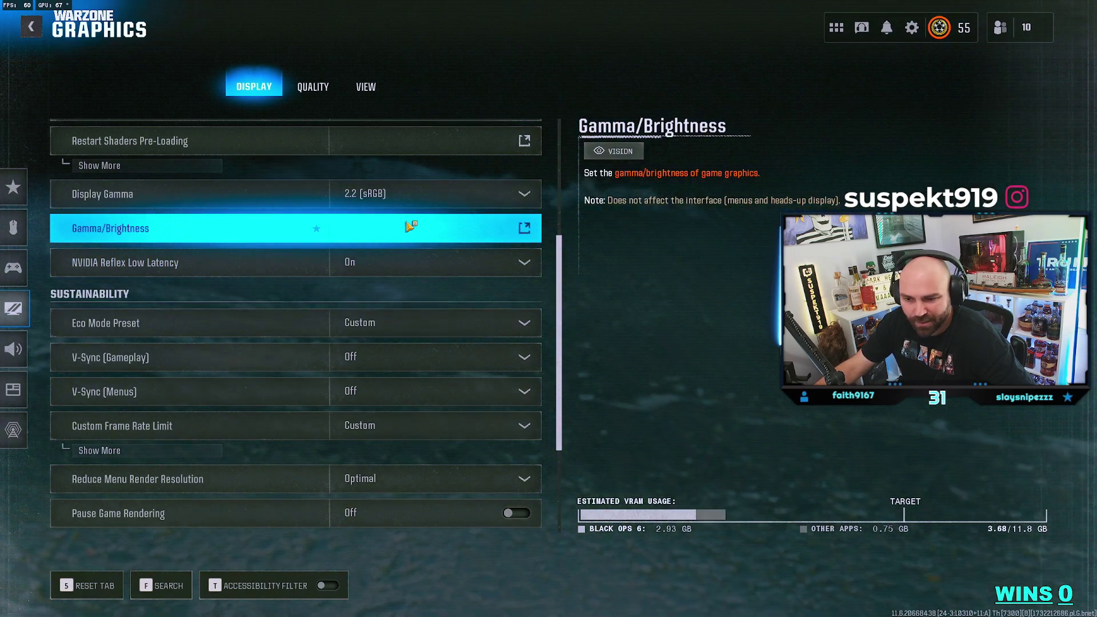
{"action": "scroll", "coordinate": [416, 318], "scroll_direction": "down", "scroll_amount": 1}
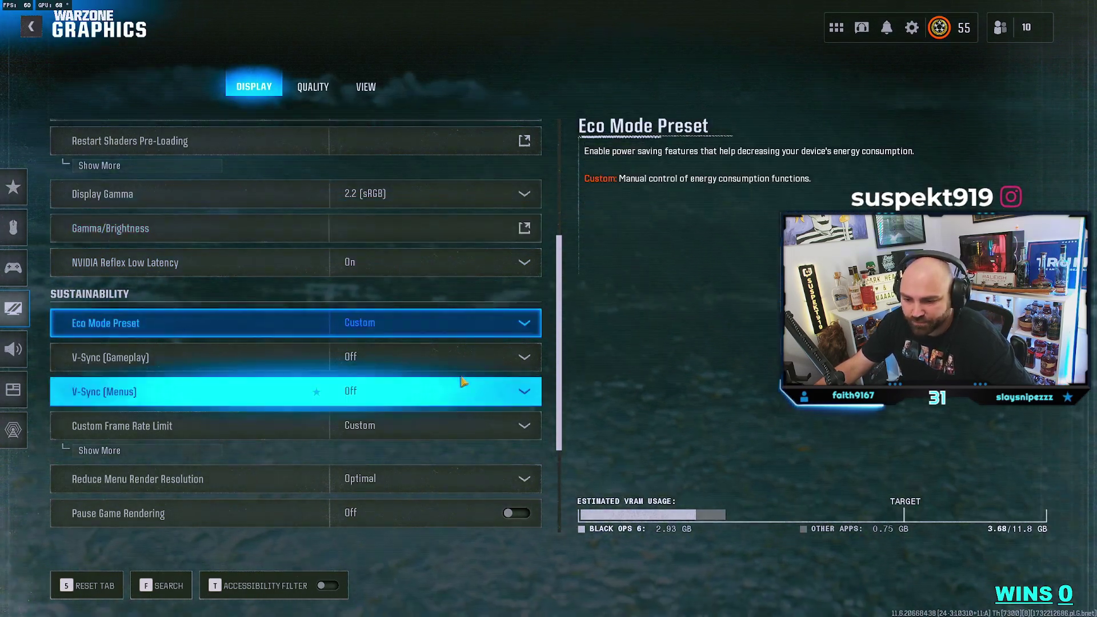
{"action": "scroll", "coordinate": [473, 411], "scroll_direction": "down", "scroll_amount": 3}
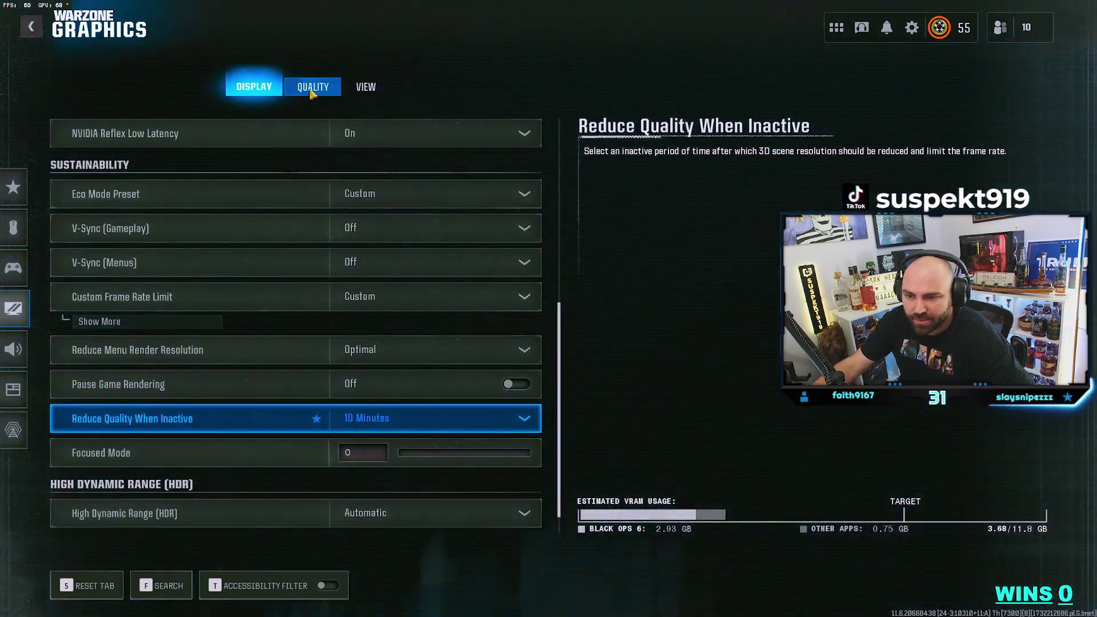
Step: Show Warzone's Quality graphics options, expand the Upscaling / Sharpening details and review the global quality settings
{"action": "left_click", "coordinate": [312, 87]}
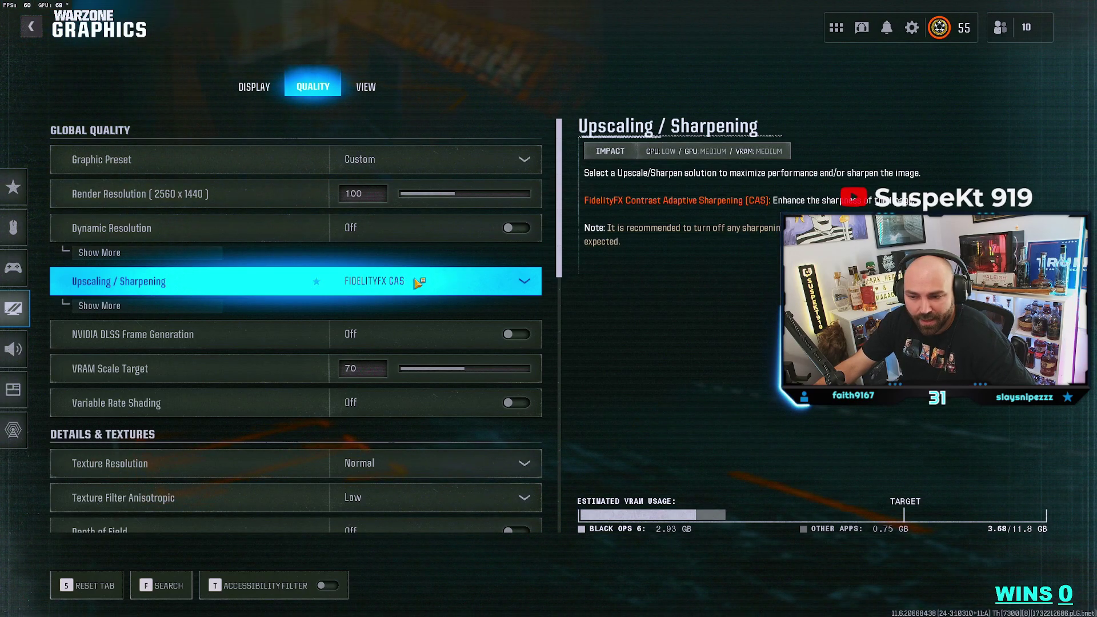
{"action": "left_click", "coordinate": [208, 308]}
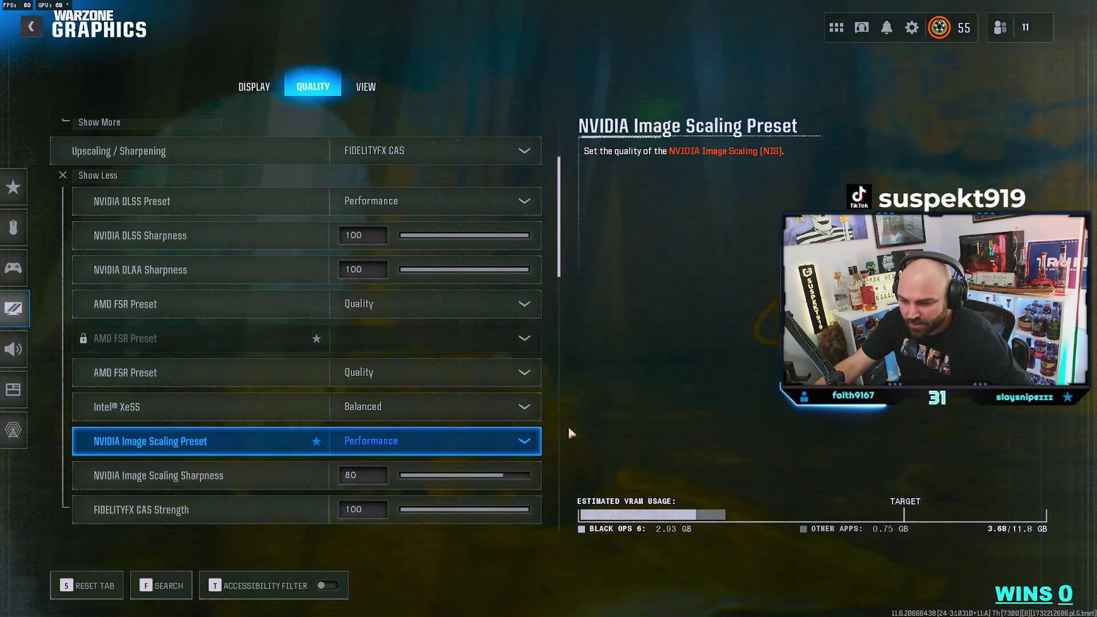
{"action": "scroll", "coordinate": [564, 323], "scroll_direction": "down", "scroll_amount": 3}
{"action": "scroll", "coordinate": [564, 323], "scroll_direction": "down", "scroll_amount": 3}
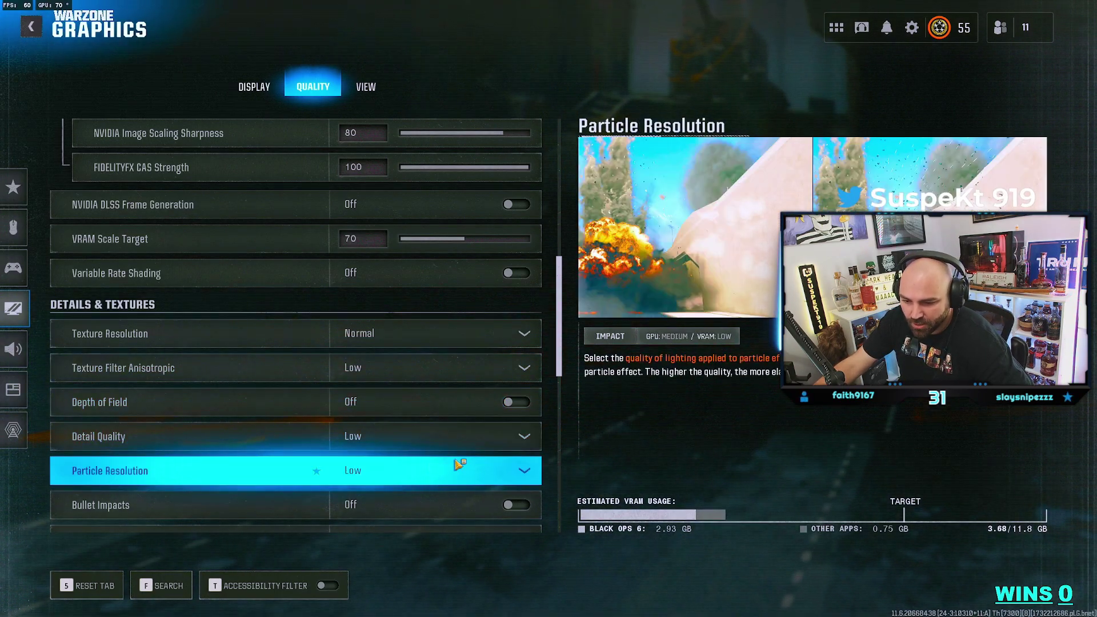
Step: Review the Details & Textures settings, from bullet impacts and persistent effects through on-demand and local texture streaming
{"action": "scroll", "coordinate": [505, 473], "scroll_direction": "down", "scroll_amount": 2}
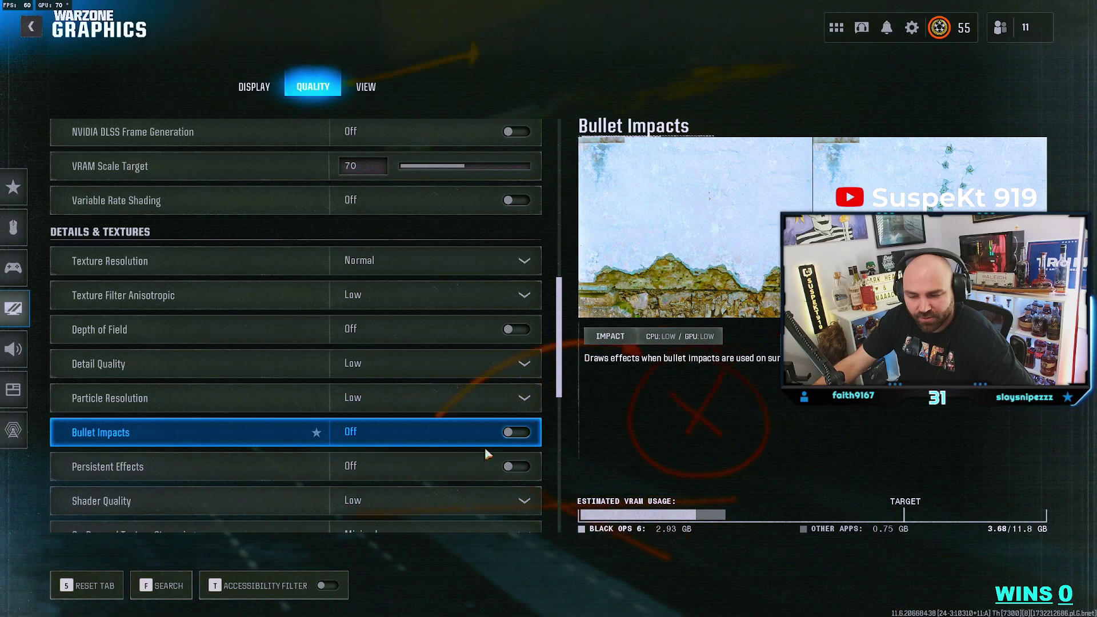
{"action": "scroll", "coordinate": [506, 437], "scroll_direction": "down", "scroll_amount": 2}
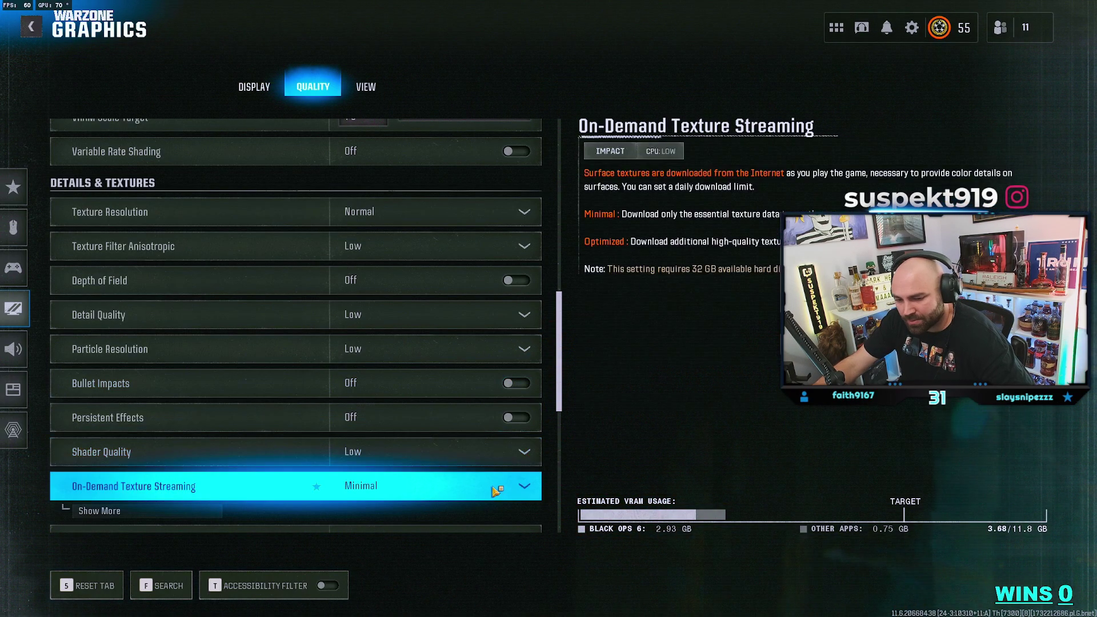
{"action": "scroll", "coordinate": [403, 494], "scroll_direction": "down", "scroll_amount": 1}
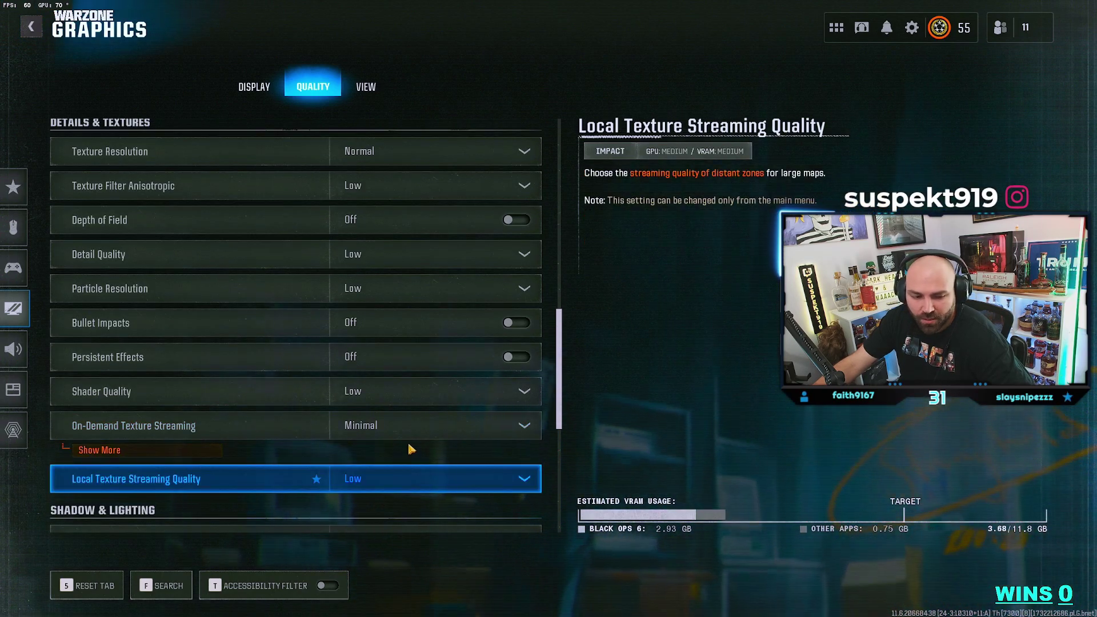
{"action": "scroll", "coordinate": [449, 446], "scroll_direction": "down", "scroll_amount": 1}
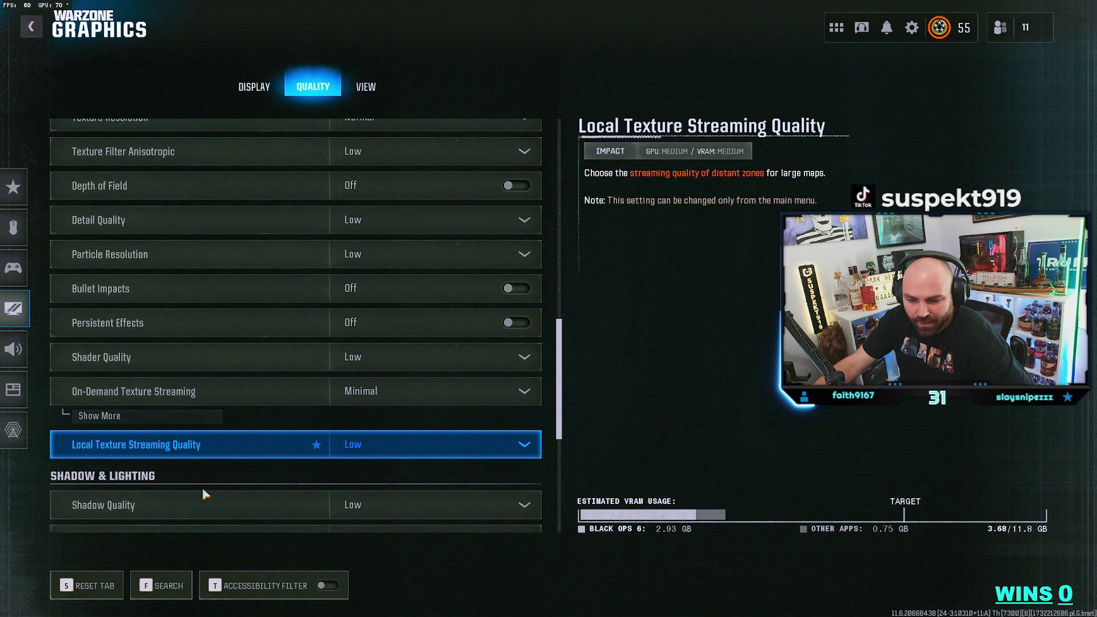
Step: Review the Shadow & Lighting settings and the Environment settings from tessellation to water quality
{"action": "scroll", "coordinate": [440, 454], "scroll_direction": "down", "scroll_amount": 3}
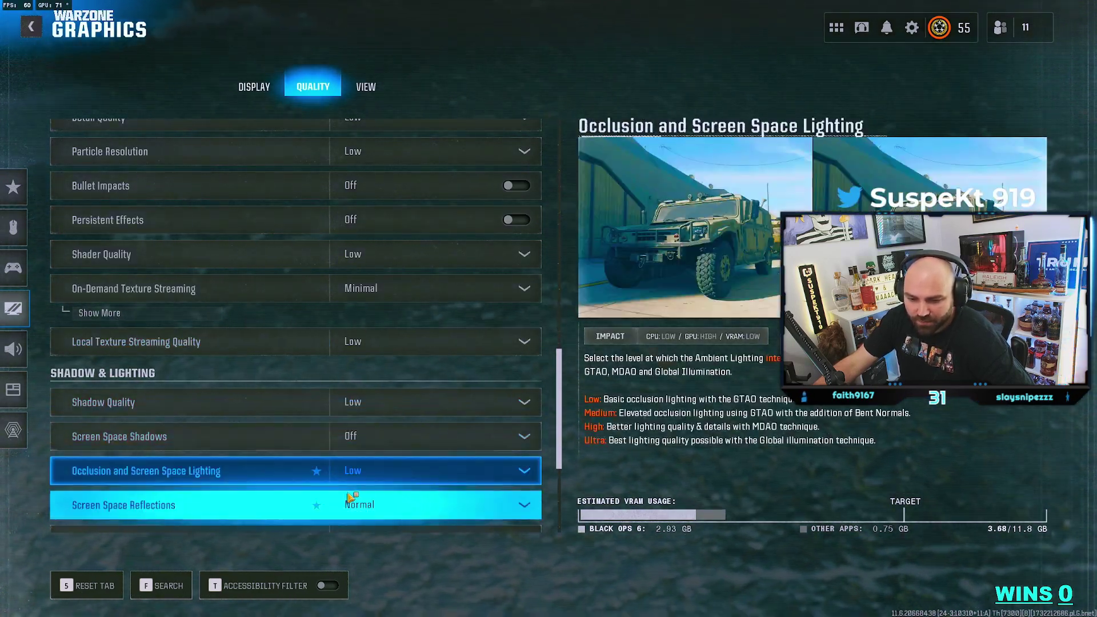
{"action": "scroll", "coordinate": [397, 472], "scroll_direction": "down", "scroll_amount": 1}
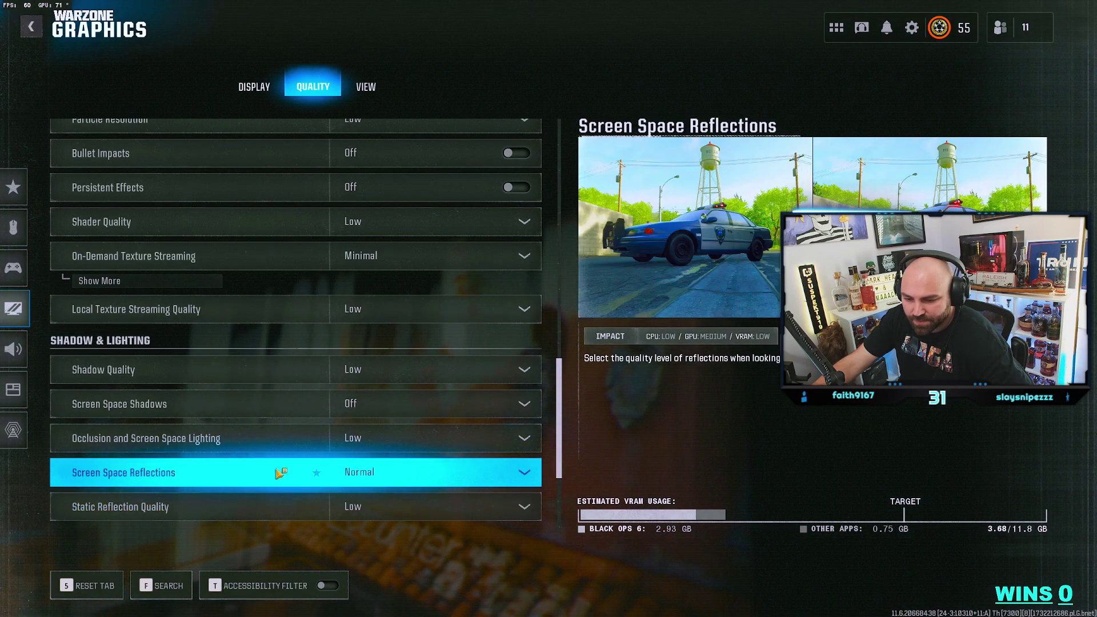
{"action": "scroll", "coordinate": [400, 500], "scroll_direction": "down", "scroll_amount": 1}
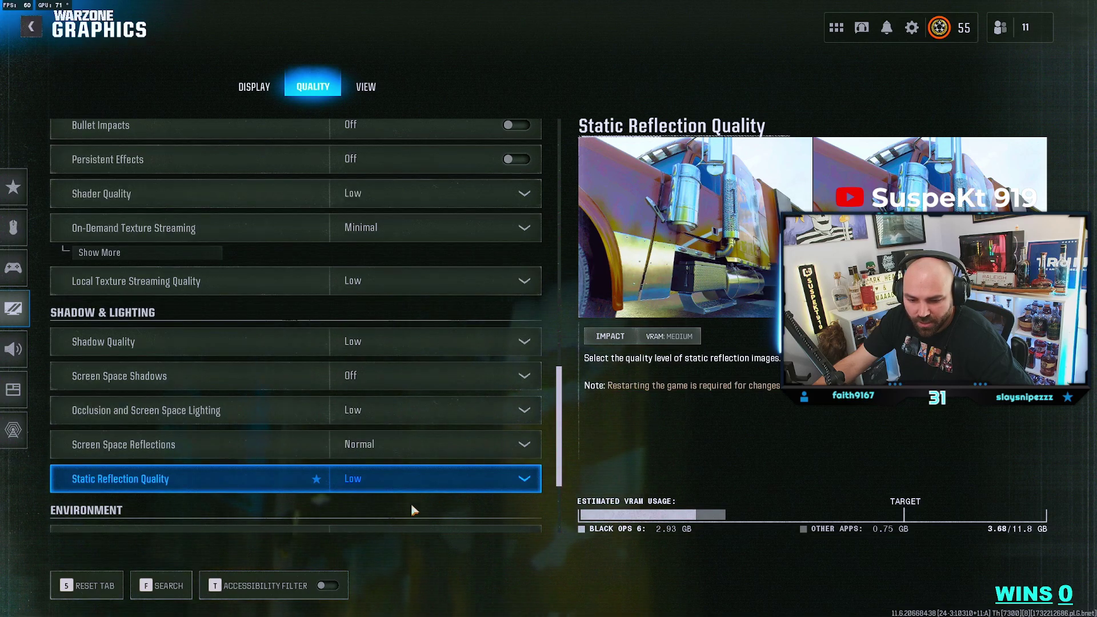
{"action": "scroll", "coordinate": [440, 480], "scroll_direction": "down", "scroll_amount": 5}
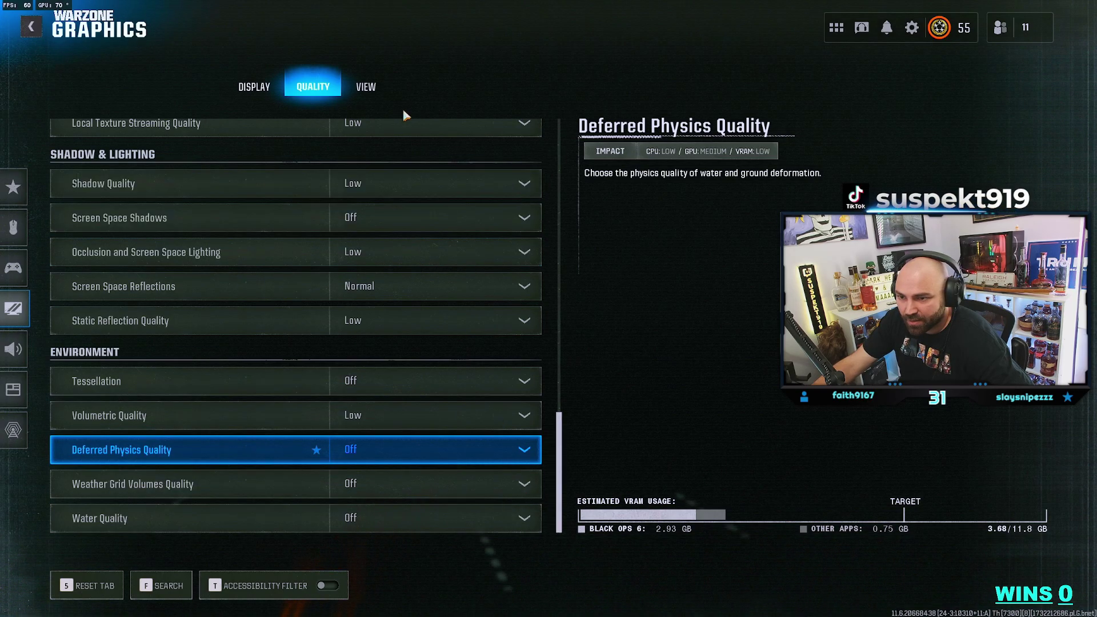
Step: Review the View graphics options for field of view and camera, and leave the graphics settings
{"action": "left_click", "coordinate": [366, 87]}
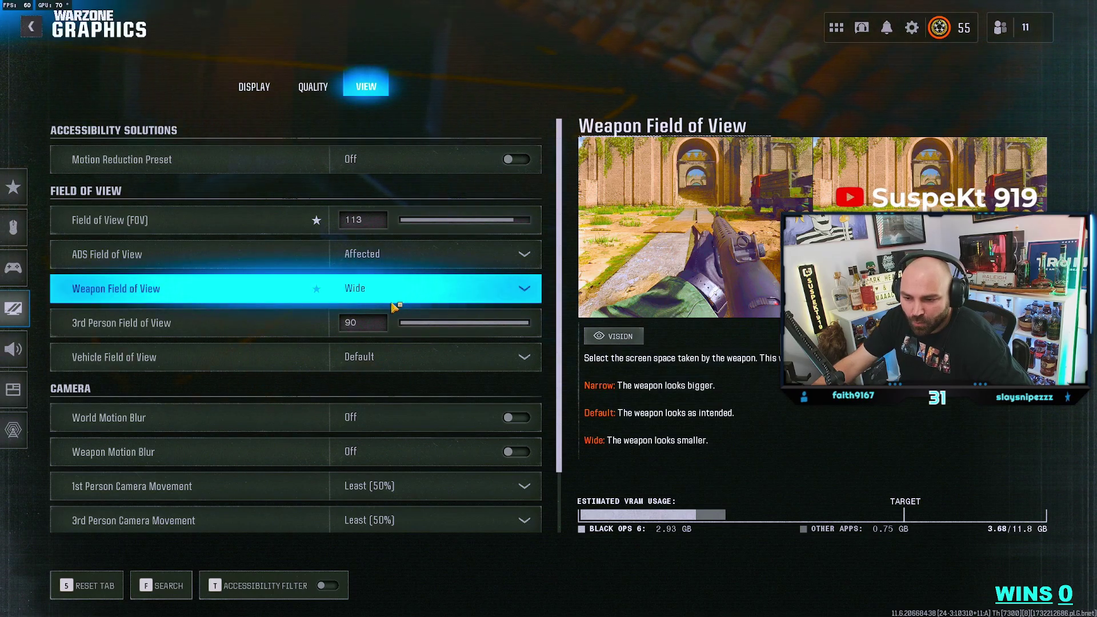
{"action": "scroll", "coordinate": [400, 394], "scroll_direction": "down", "scroll_amount": 1}
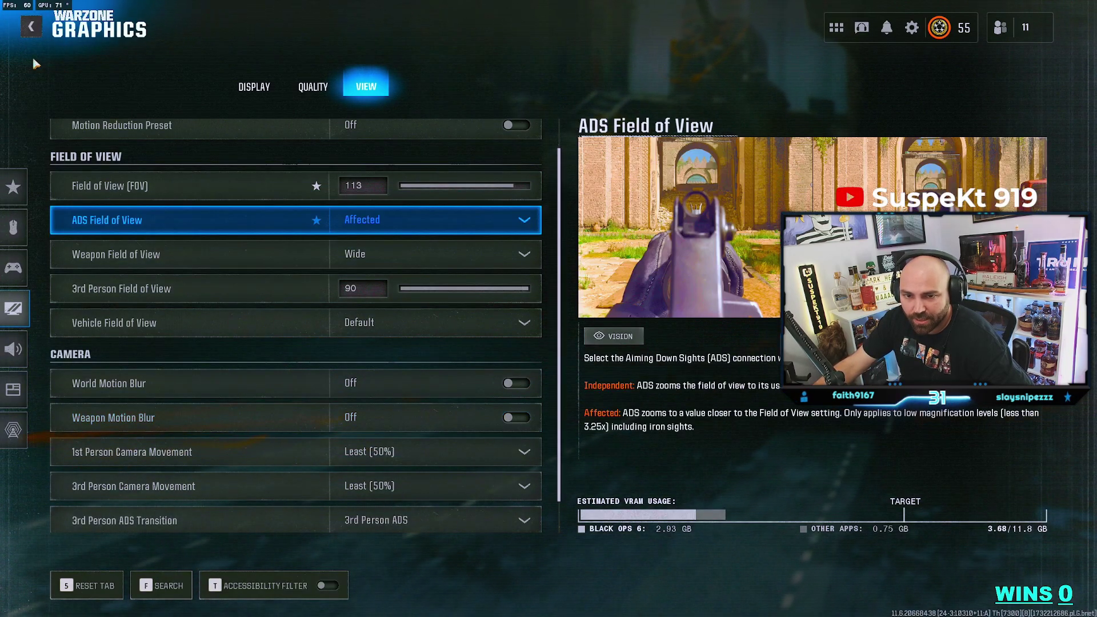
{"action": "left_click", "coordinate": [34, 26]}
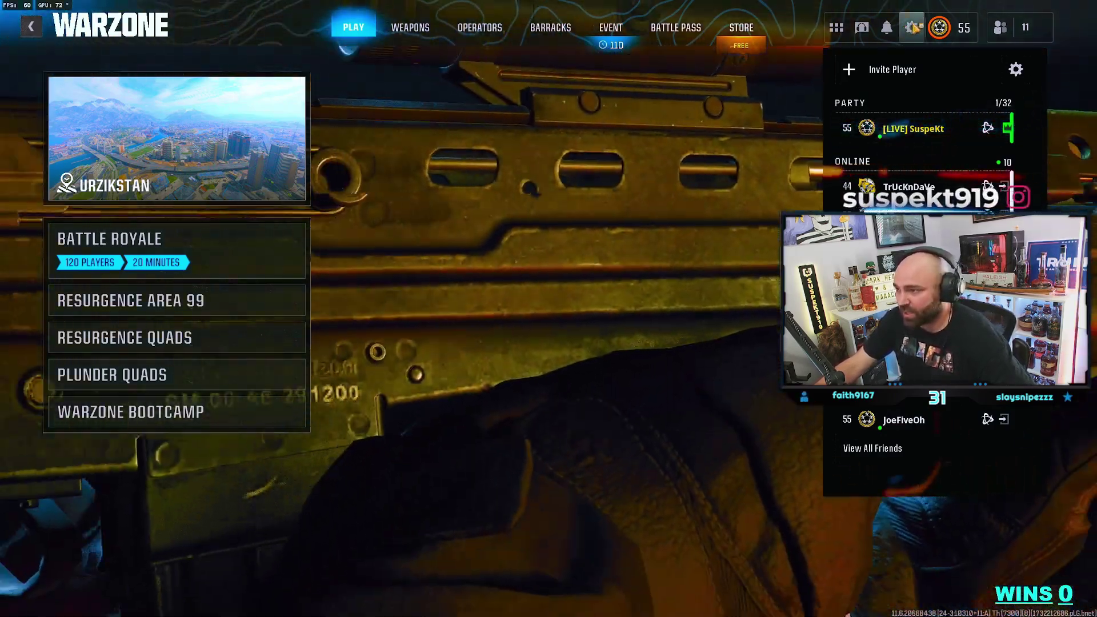
Step: Open the audio settings, expand the Master Game Volume details and review the volume, audio device and global options
{"action": "left_click", "coordinate": [912, 27]}
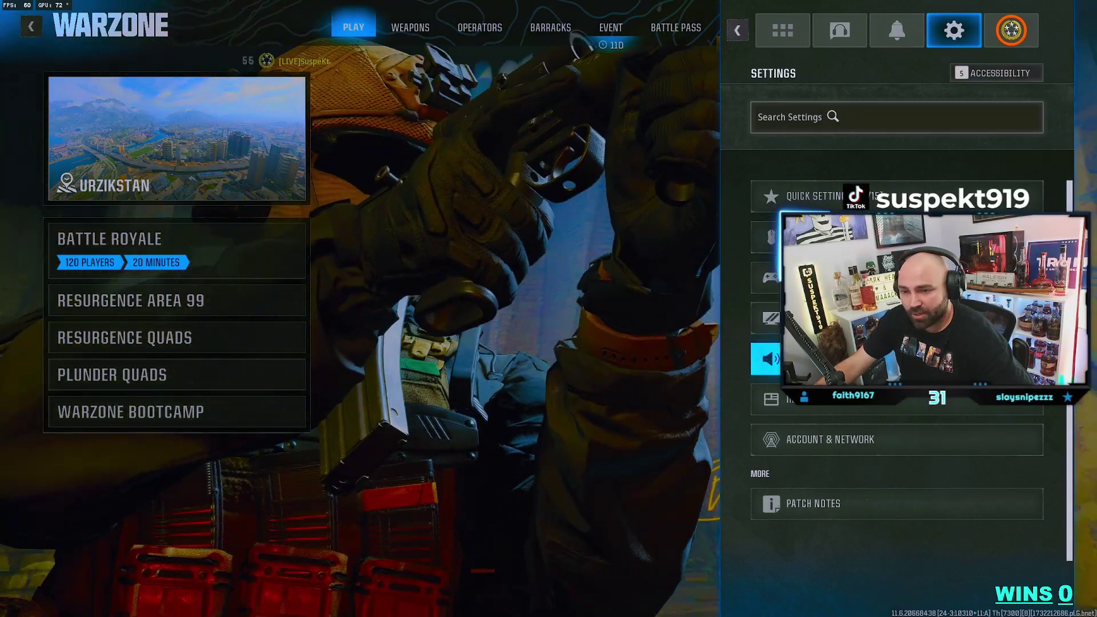
{"action": "left_click", "coordinate": [829, 358]}
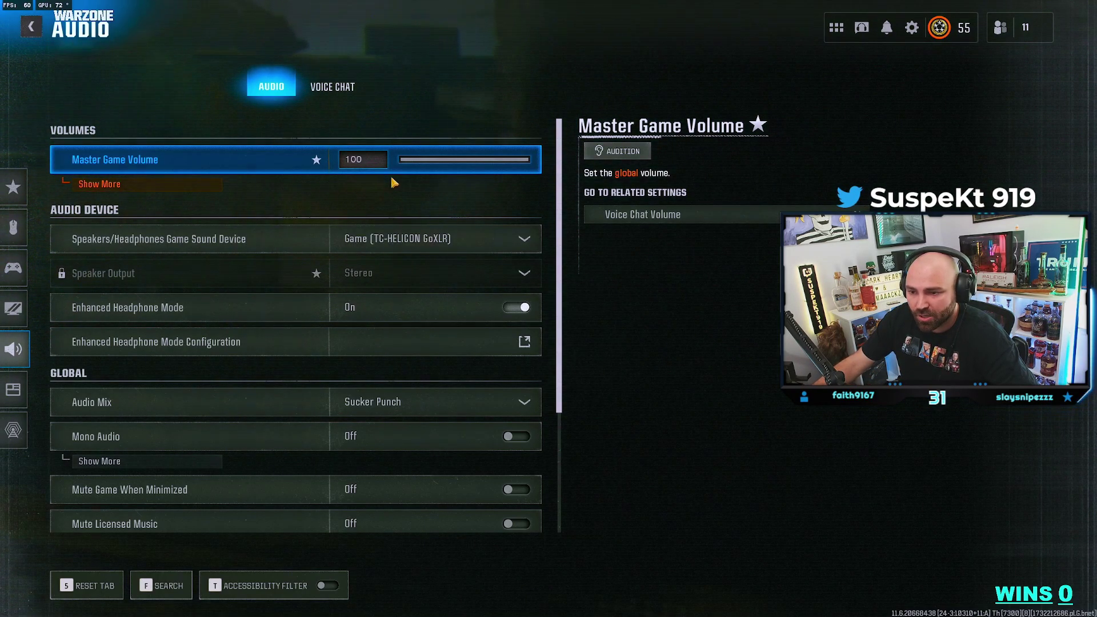
{"action": "left_click", "coordinate": [125, 182]}
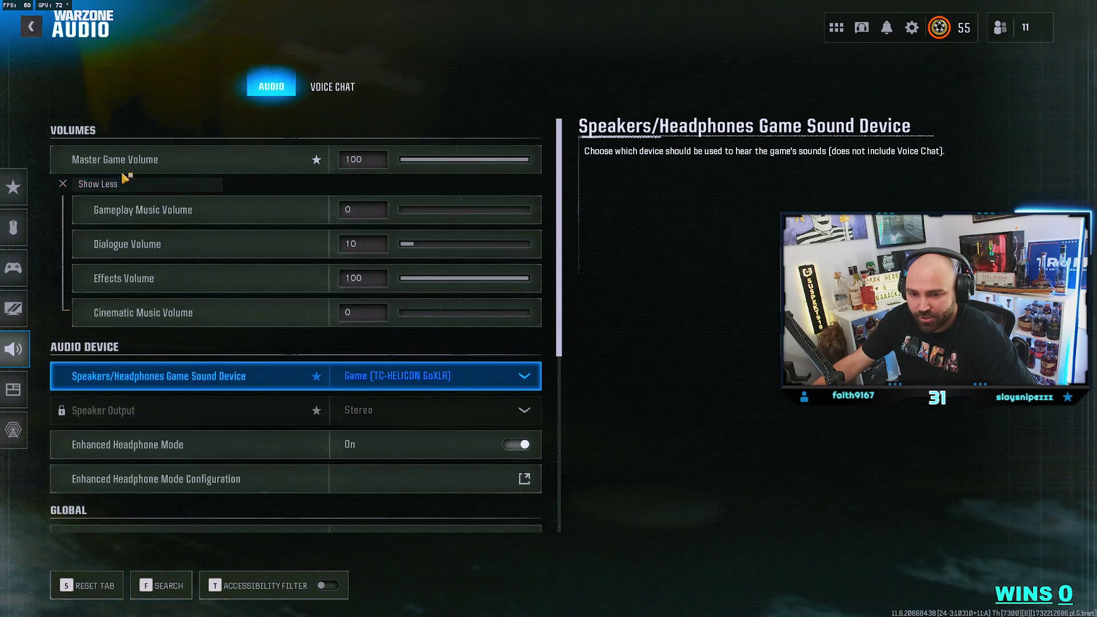
{"action": "left_click", "coordinate": [363, 278]}
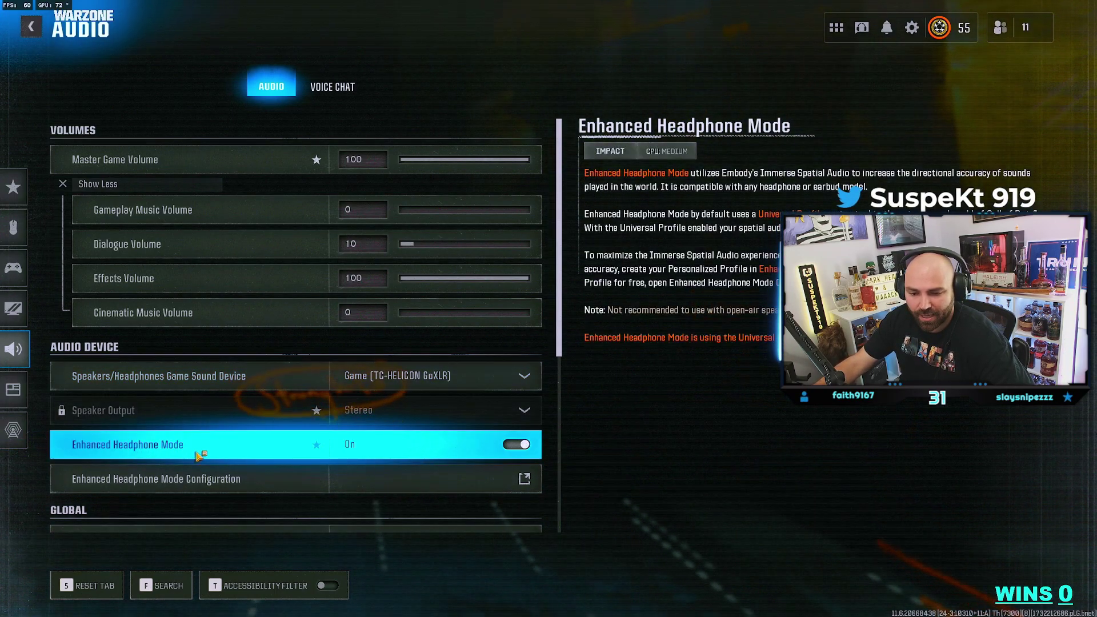
{"action": "scroll", "coordinate": [421, 448], "scroll_direction": "down", "scroll_amount": 1}
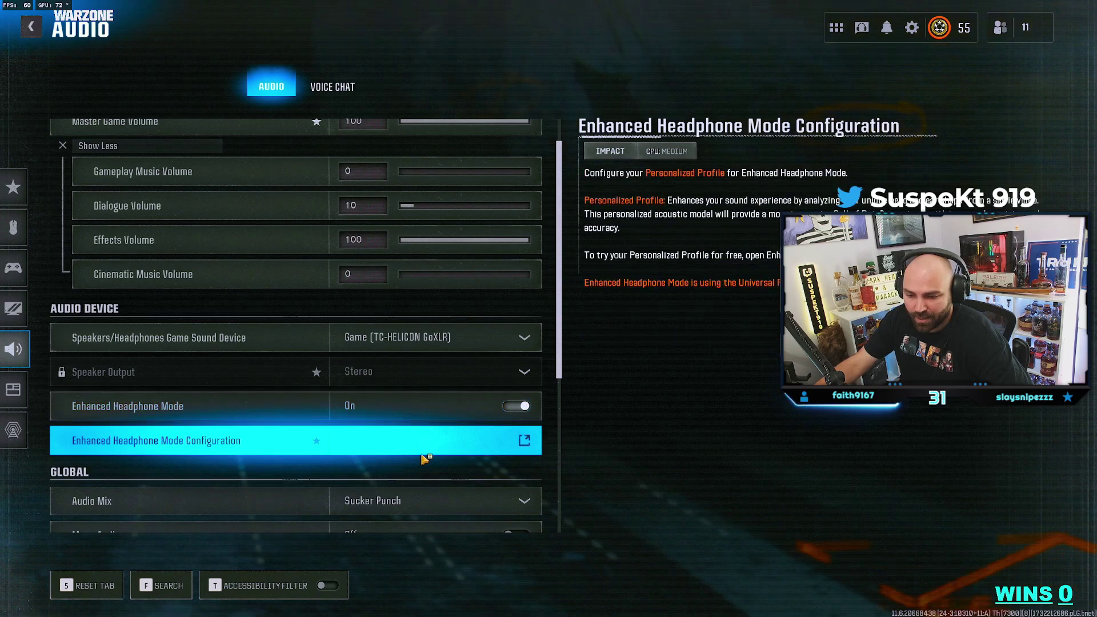
{"action": "scroll", "coordinate": [541, 438], "scroll_direction": "down", "scroll_amount": 5}
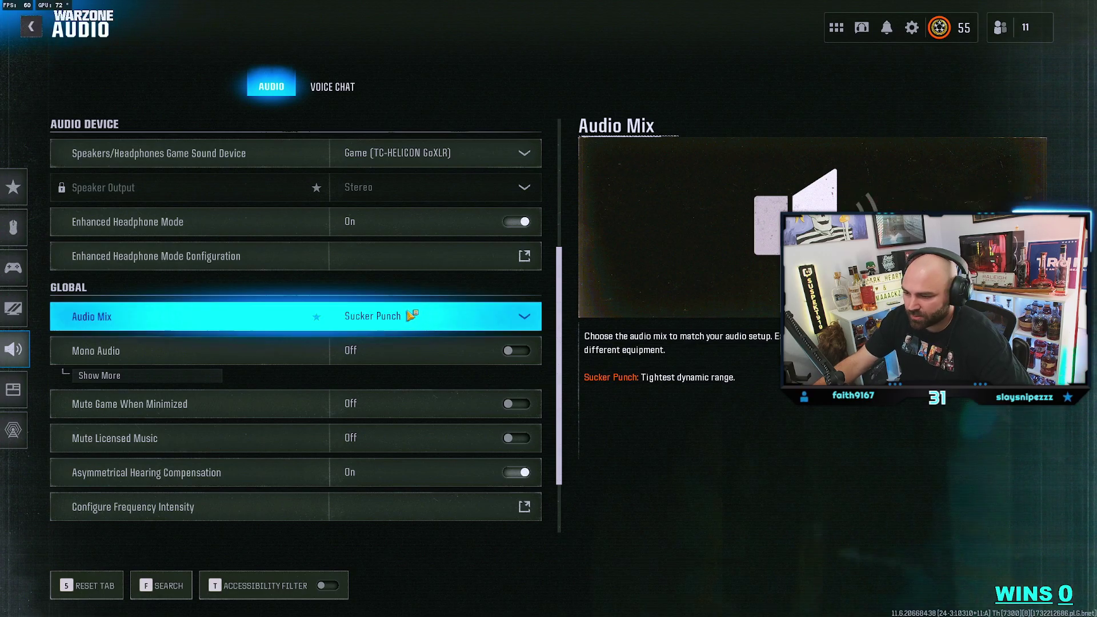
{"action": "scroll", "coordinate": [433, 381], "scroll_direction": "down", "scroll_amount": 2}
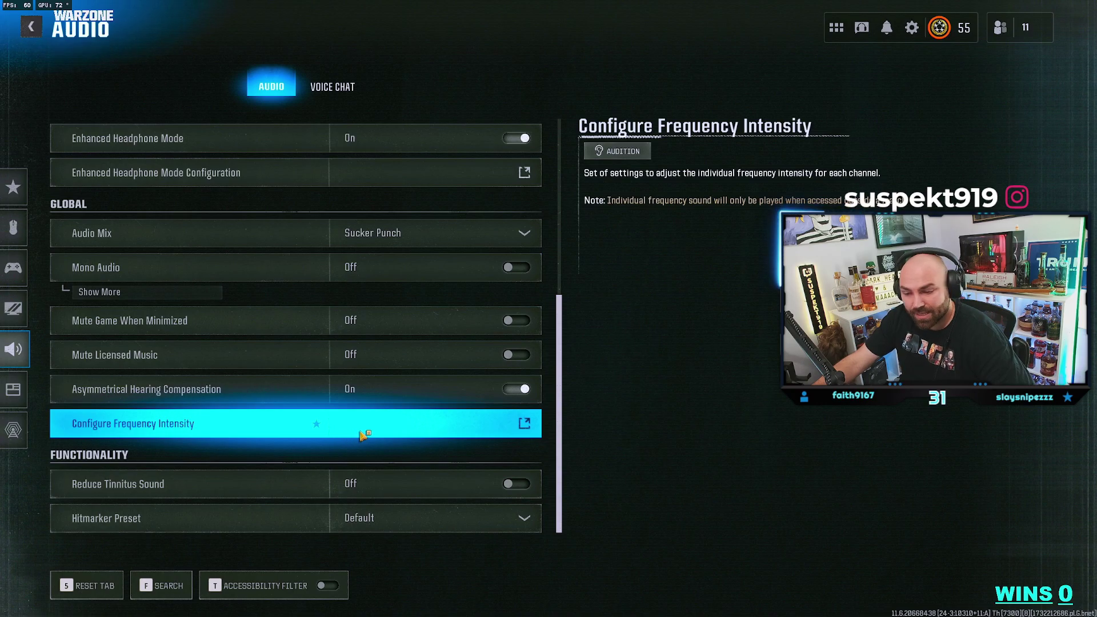
Step: Open the frequency intensity configuration, examine the left and right channel frequency values, and return to the audio settings
{"action": "left_click", "coordinate": [369, 436]}
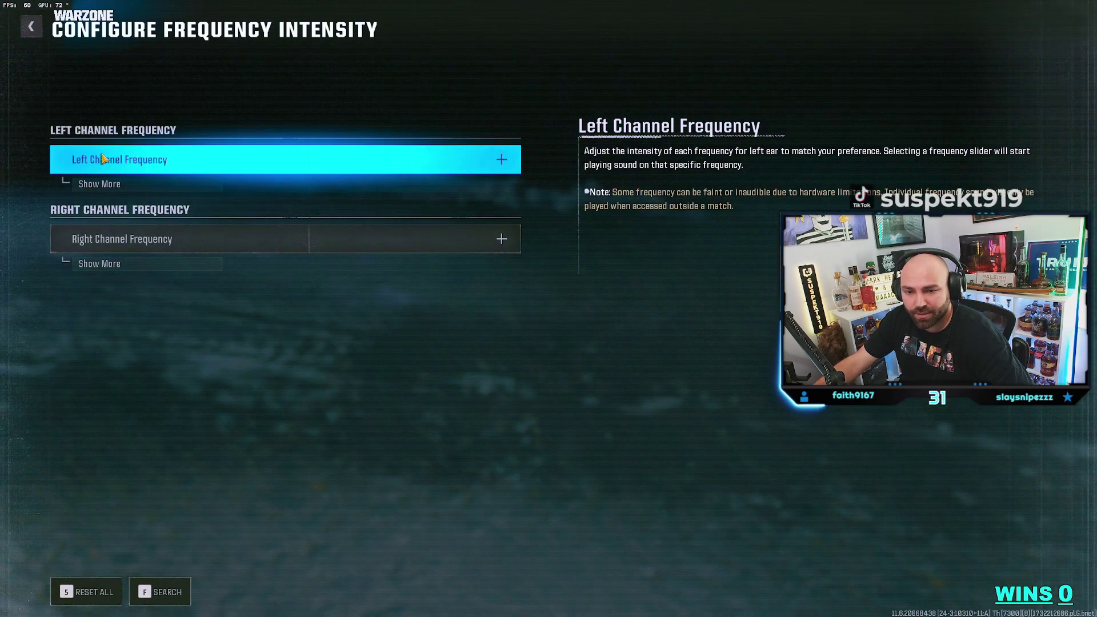
{"action": "left_click", "coordinate": [126, 182]}
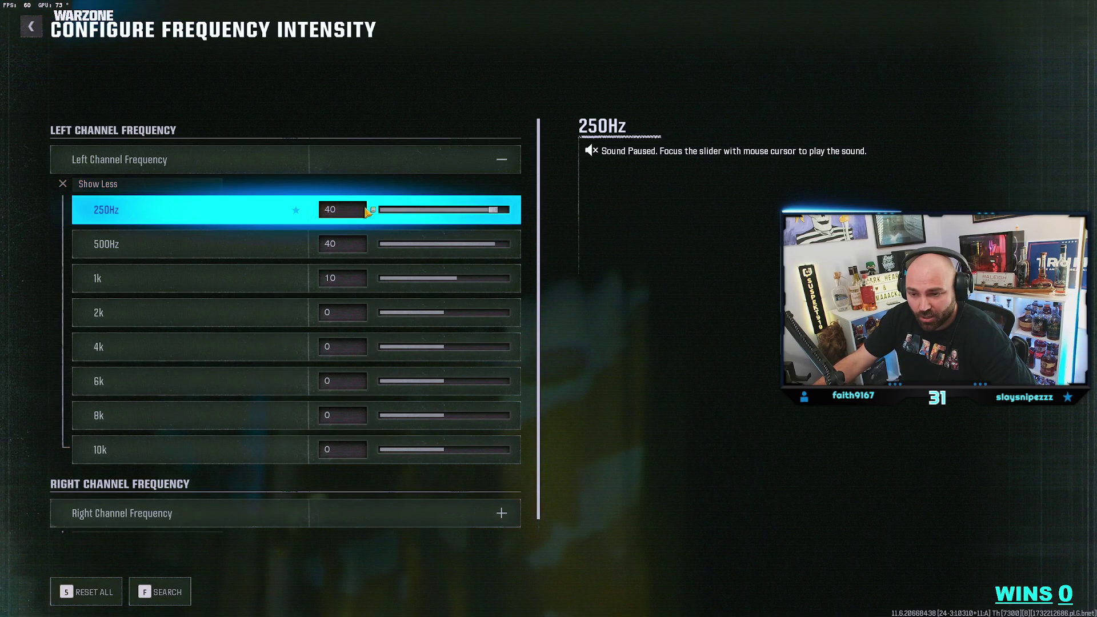
{"action": "left_click", "coordinate": [294, 513]}
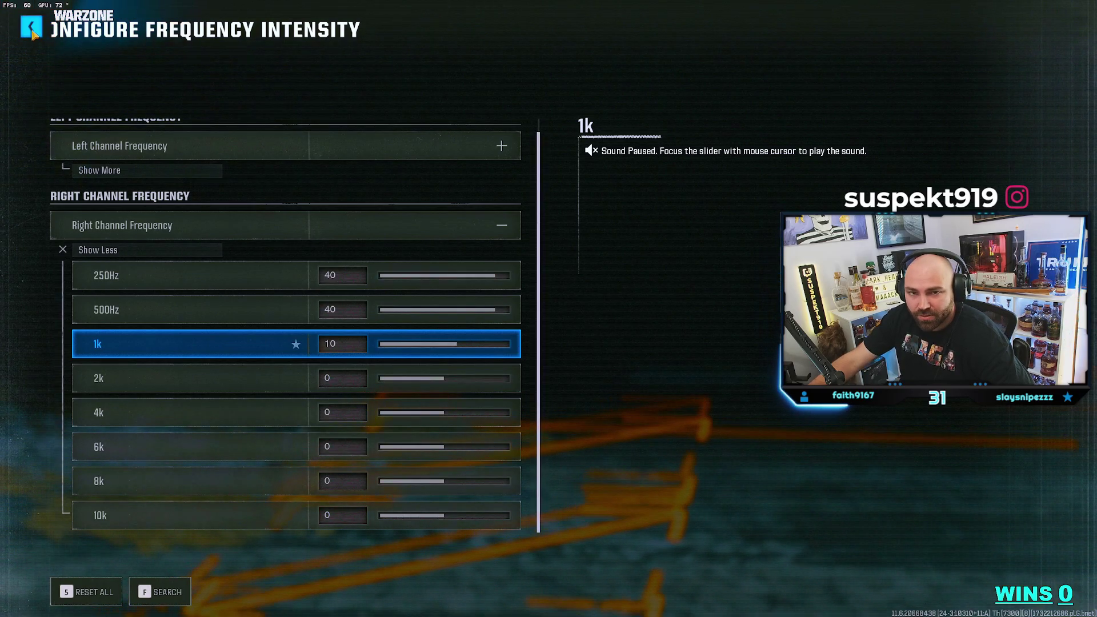
{"action": "left_click", "coordinate": [32, 32]}
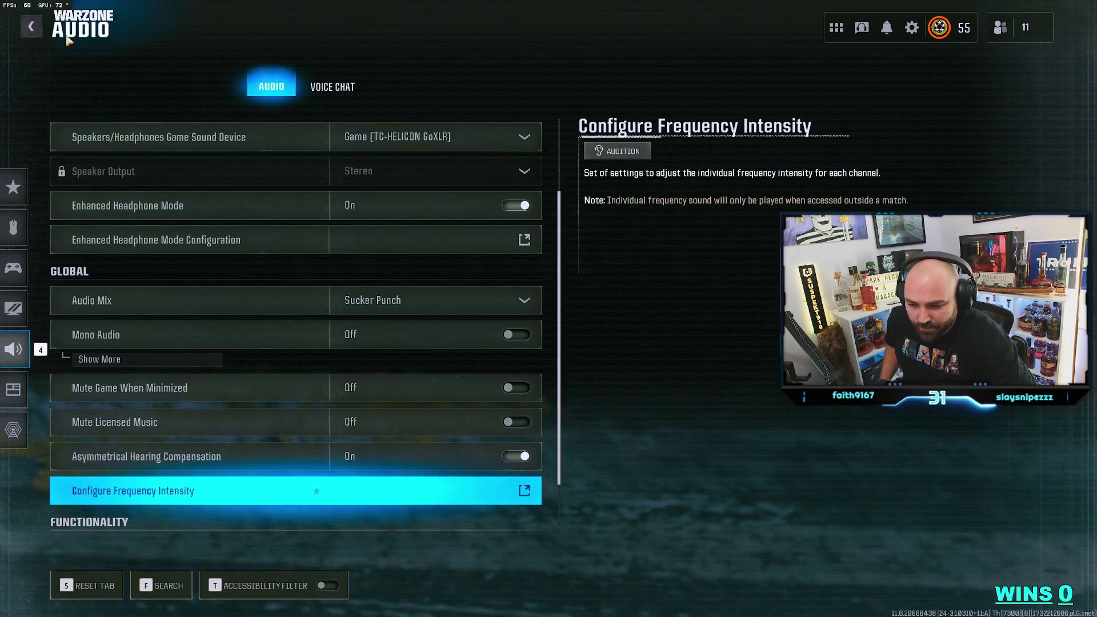